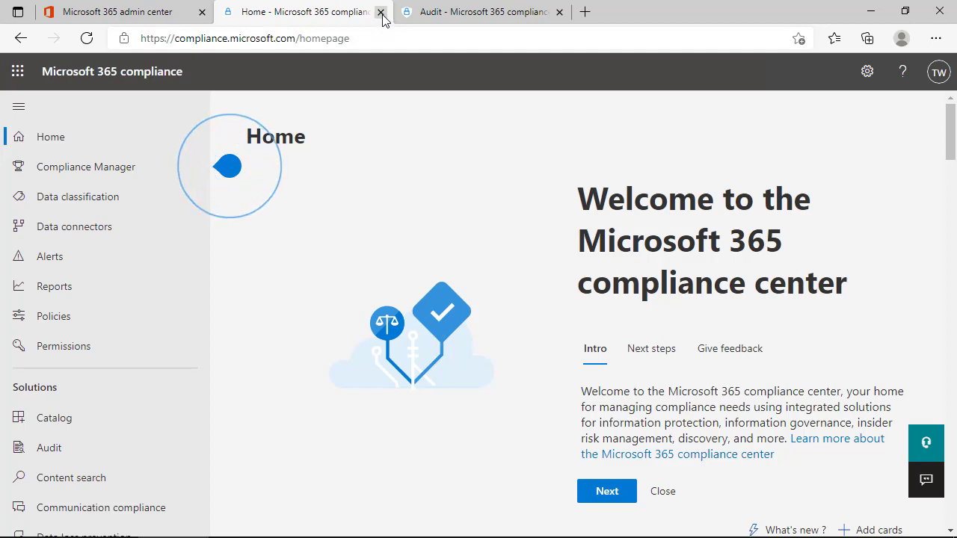
# Close the 'Home - Microsoft 365 compliance' browser tab
pyautogui.click(381, 11)
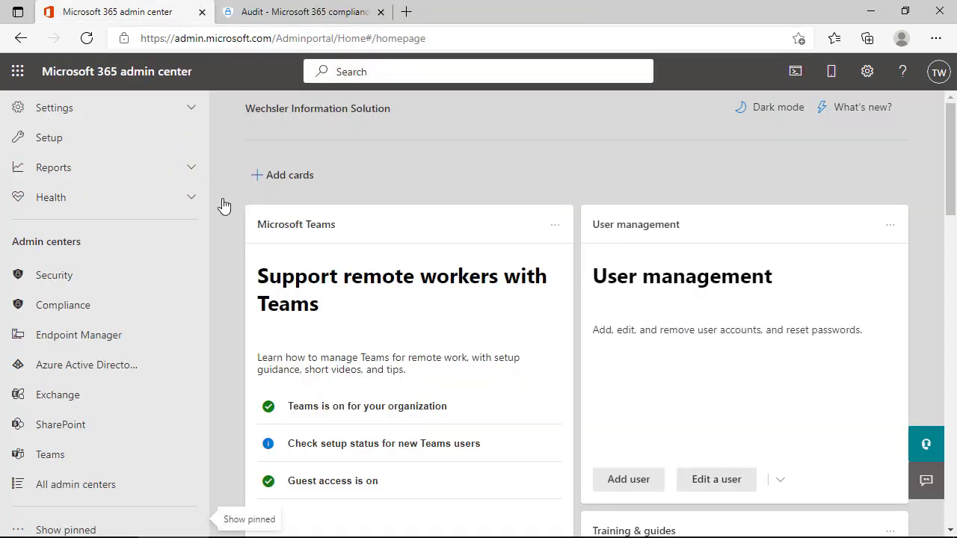
# Reload the Audit page to enable its search fields, then show the earlier Snipping Tool capture
pyautogui.scroll(5, 177, 234)
pyautogui.hotkey('ctrl', 'Tab')
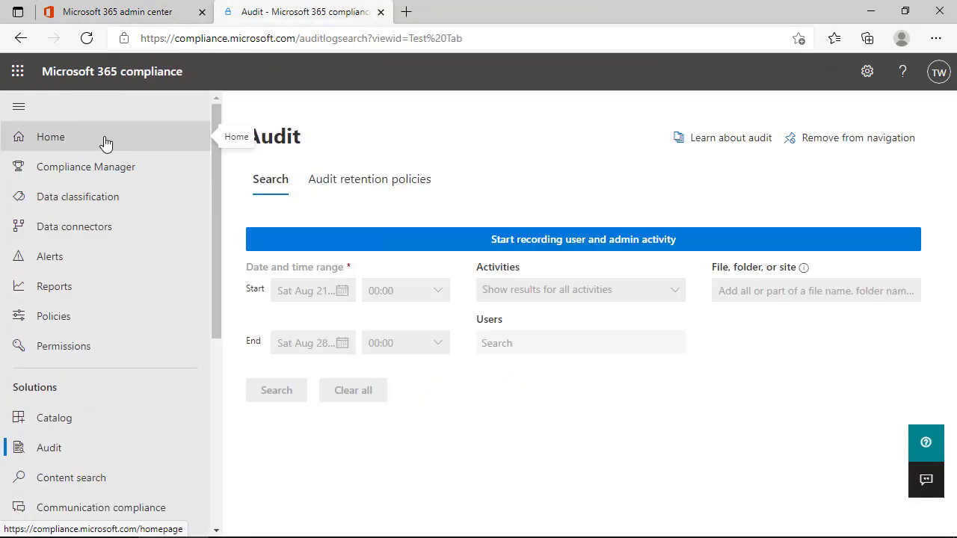
pyautogui.scroll(-3, 100, 174)
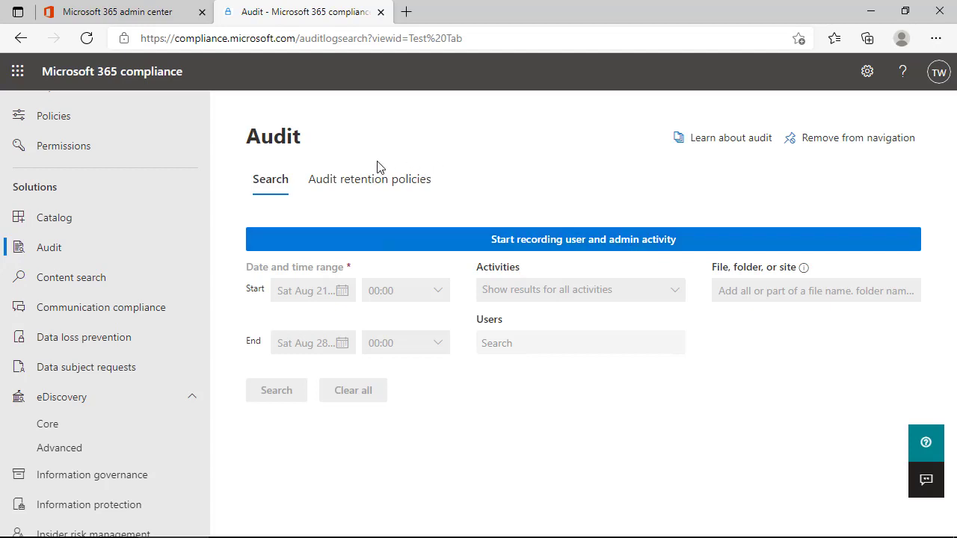
pyautogui.click(87, 39)
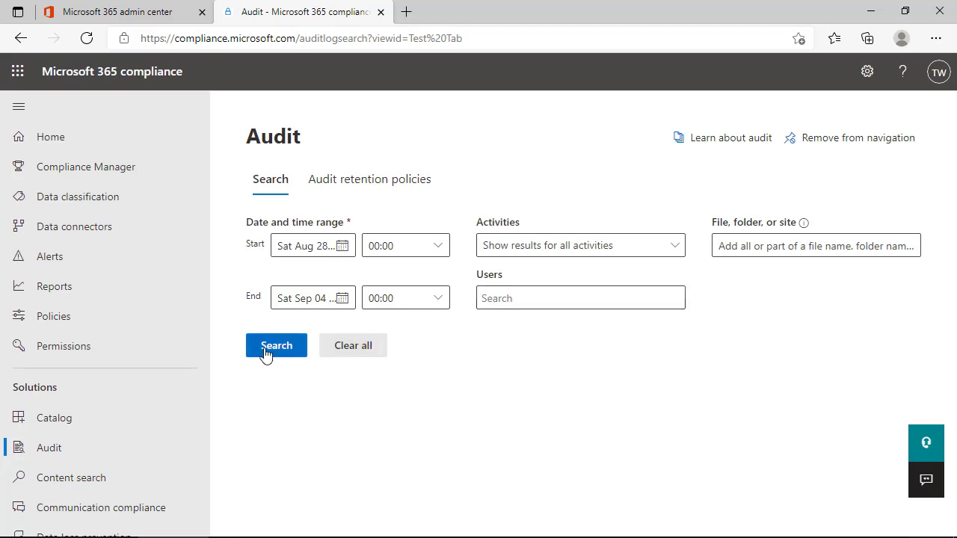
pyautogui.moveTo(653, 530)
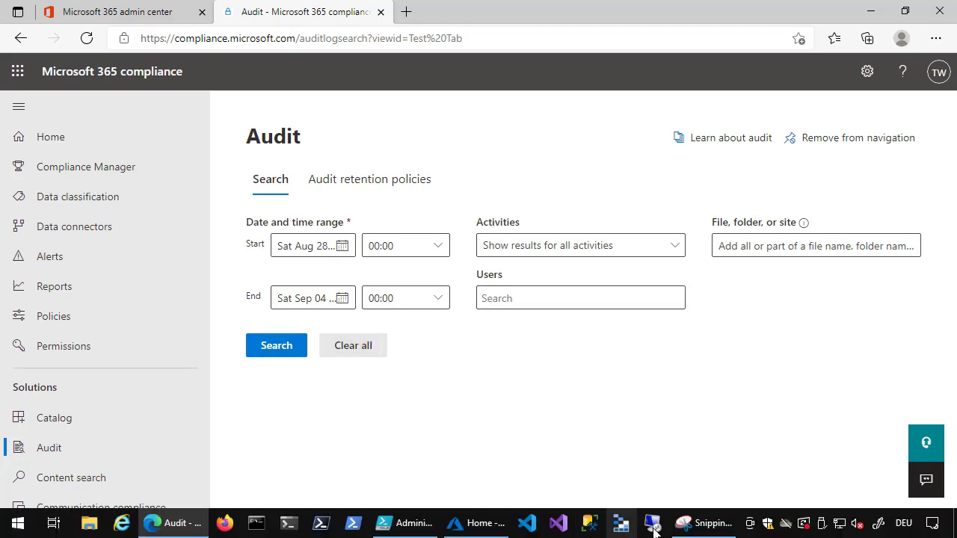
pyautogui.click(702, 524)
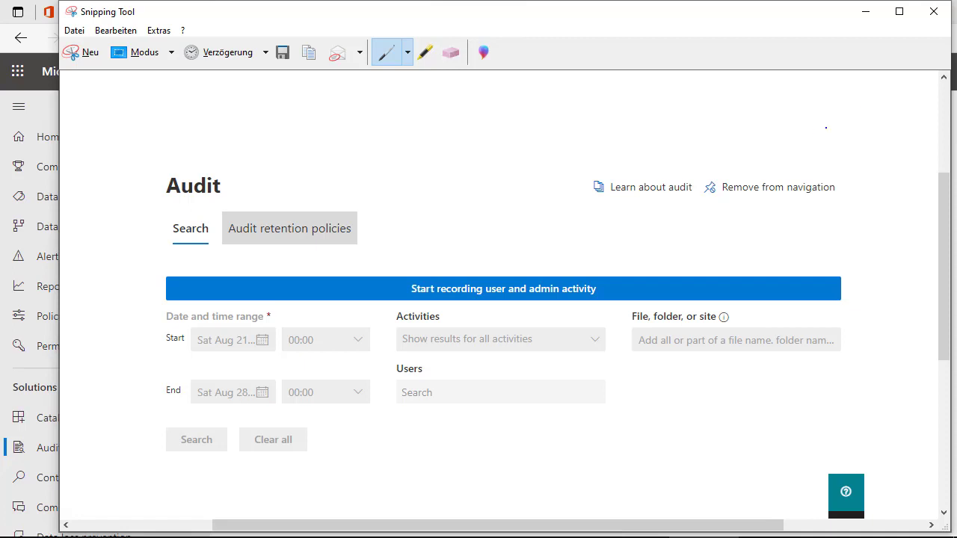
# Minimize Snipping Tool to reveal the live Audit search page for Aug 28 – Sep 04
pyautogui.click(865, 11)
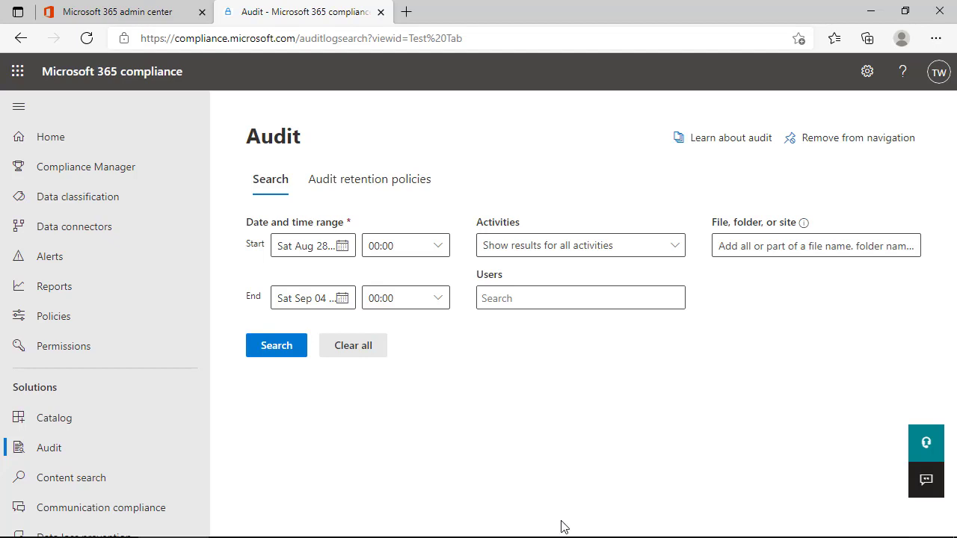
# Bring up the Enable_AuditLog.ps1 script in PowerShell ISE and clear the selection
pyautogui.moveTo(560, 535)
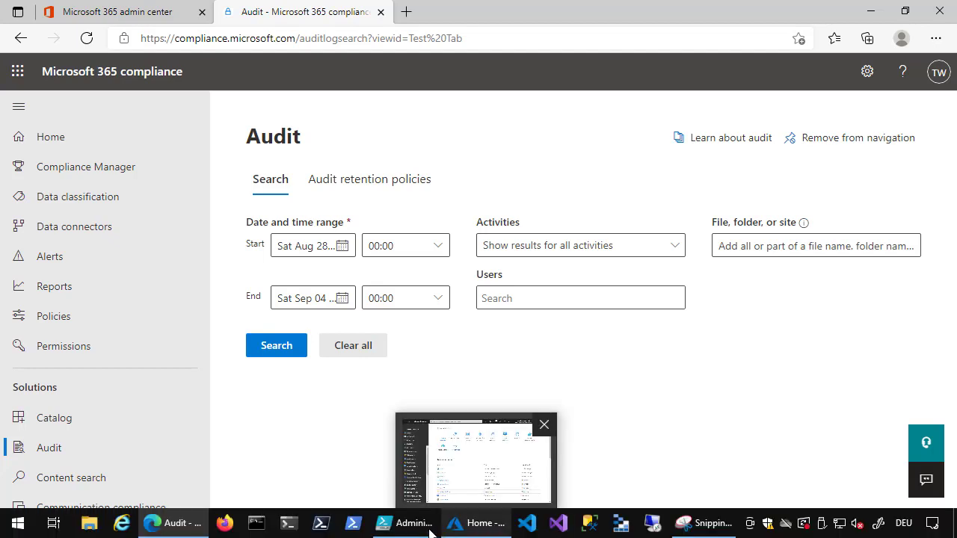
pyautogui.click(403, 521)
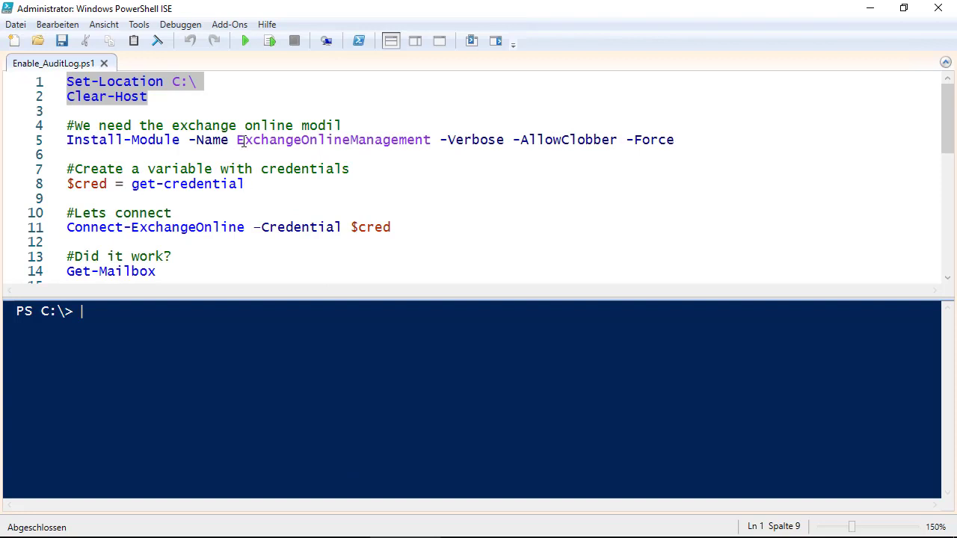
pyautogui.click(160, 97)
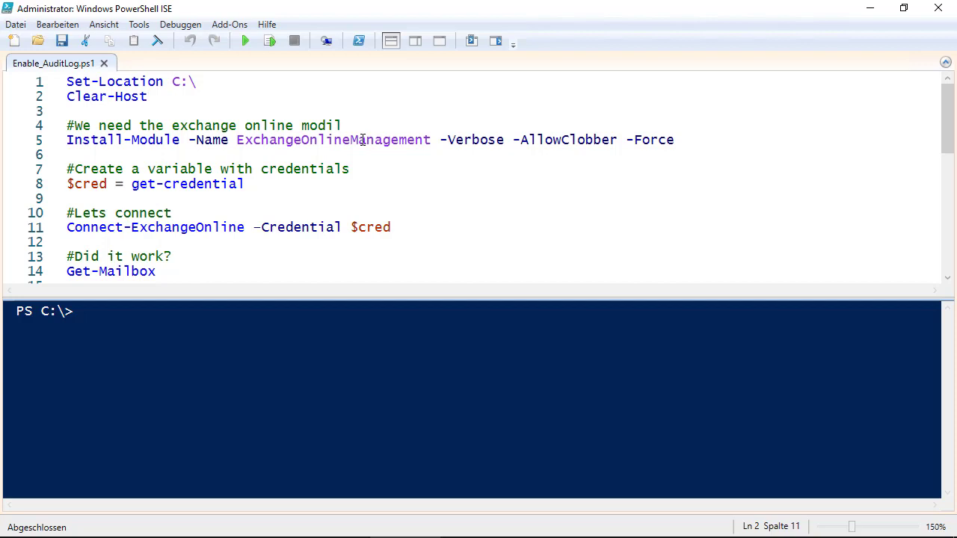
# Correct 'modil' to 'module' in the line 4 comment
pyautogui.press('Down')
pyautogui.press('Down')
pyautogui.press('End')
pyautogui.press('BackSpace')
pyautogui.press('BackSpace')
pyautogui.write('ule')
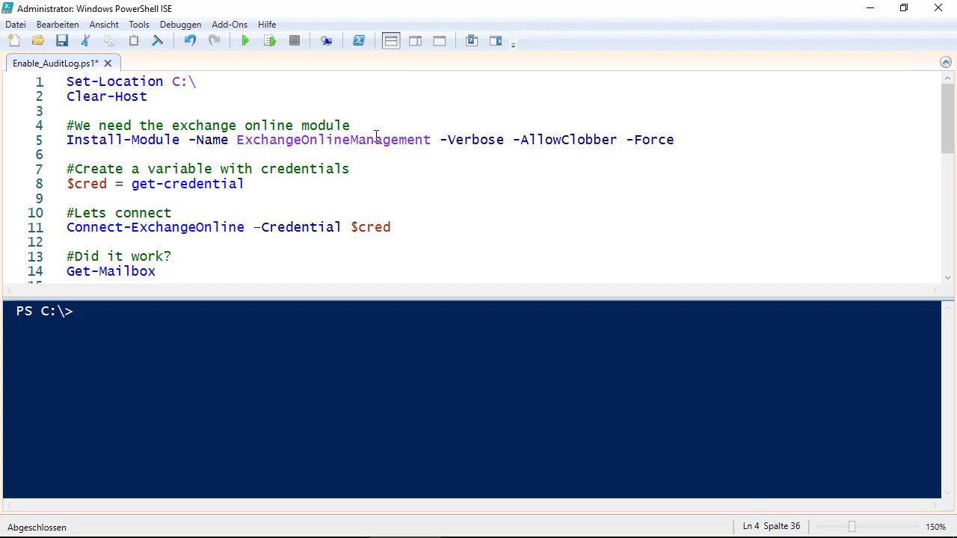
pyautogui.press('Down')
pyautogui.click(480, 138)
pyautogui.scroll(-1, 329, 172)
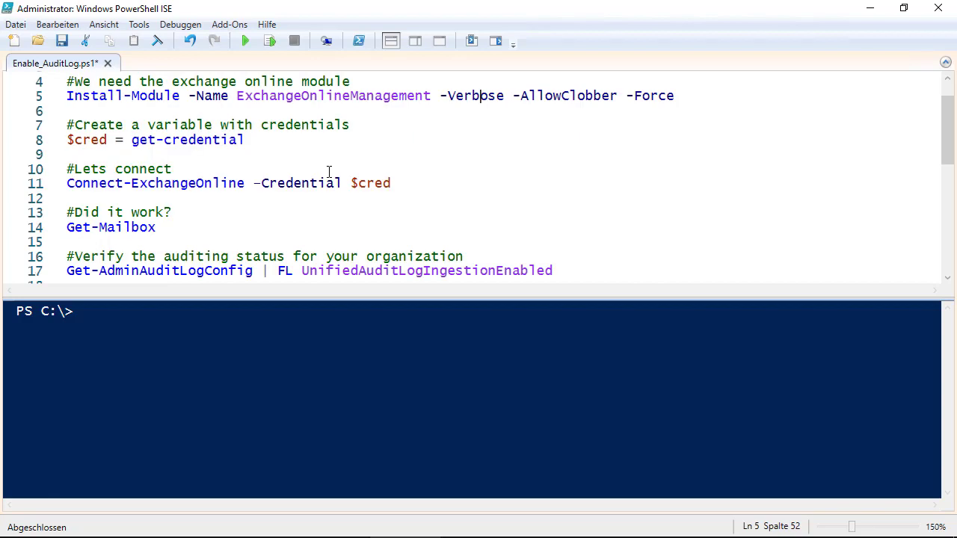
# Make line 8 read $cred = Get-Credential and move to the Get-Mailbox line 14
pyautogui.click(256, 140)
pyautogui.press('F8')
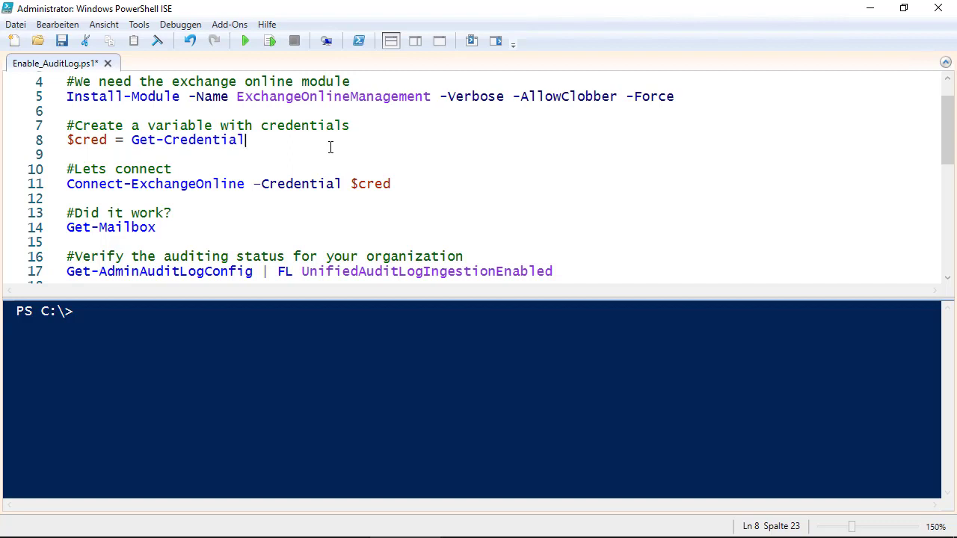
pyautogui.scroll(-1, 330, 147)
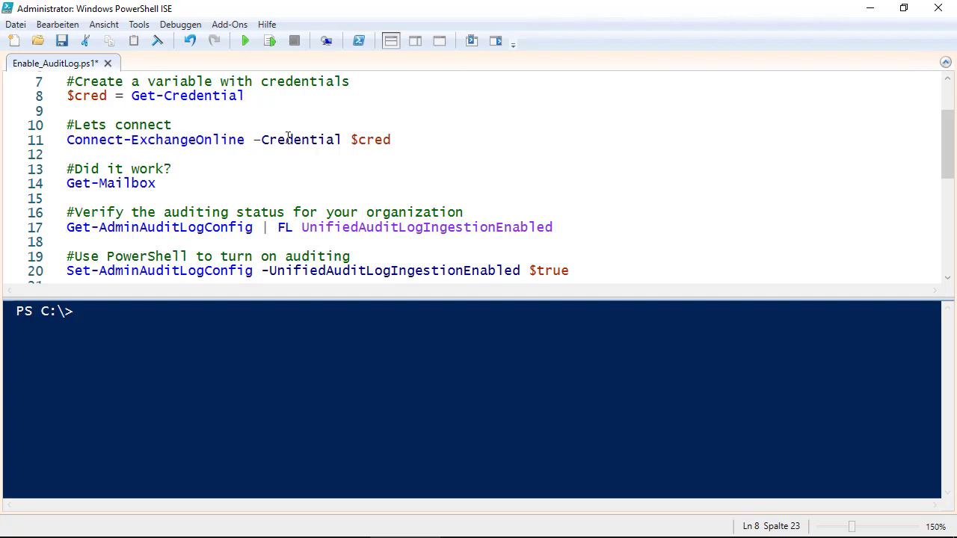
pyautogui.click(369, 139)
pyautogui.scroll(-1, 370, 139)
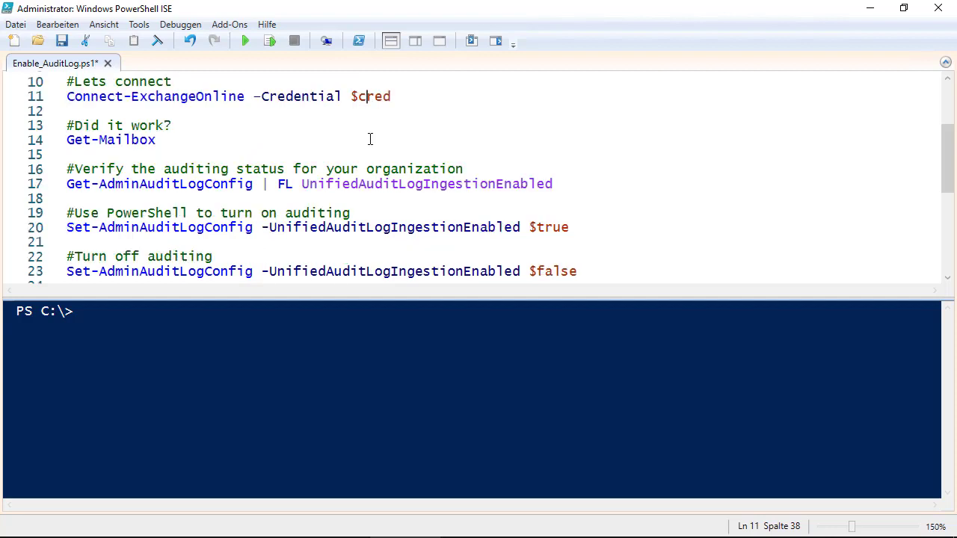
pyautogui.click(200, 133)
# Run the Get-Mailbox line to list the organisation's mailboxes, then move to line 17
pyautogui.click(272, 42)
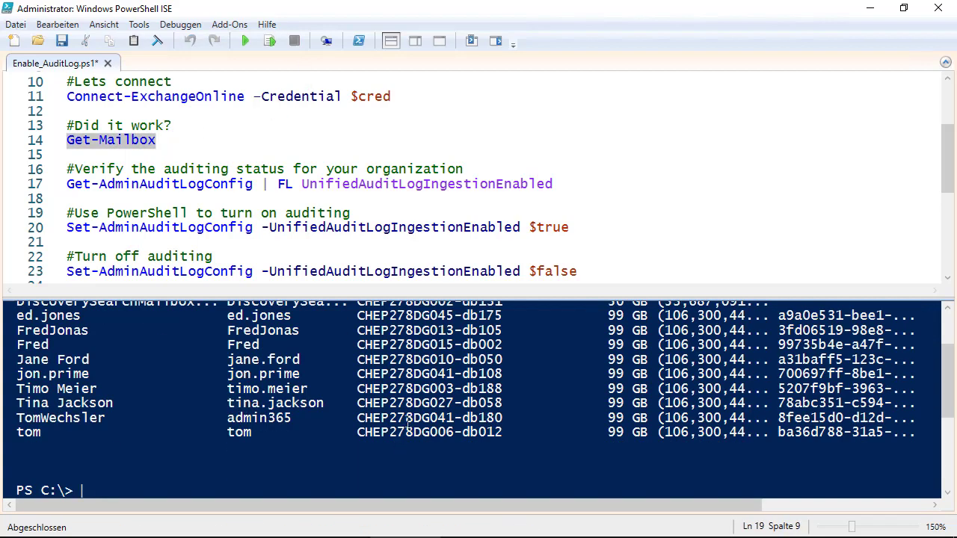
pyautogui.scroll(1, 404, 429)
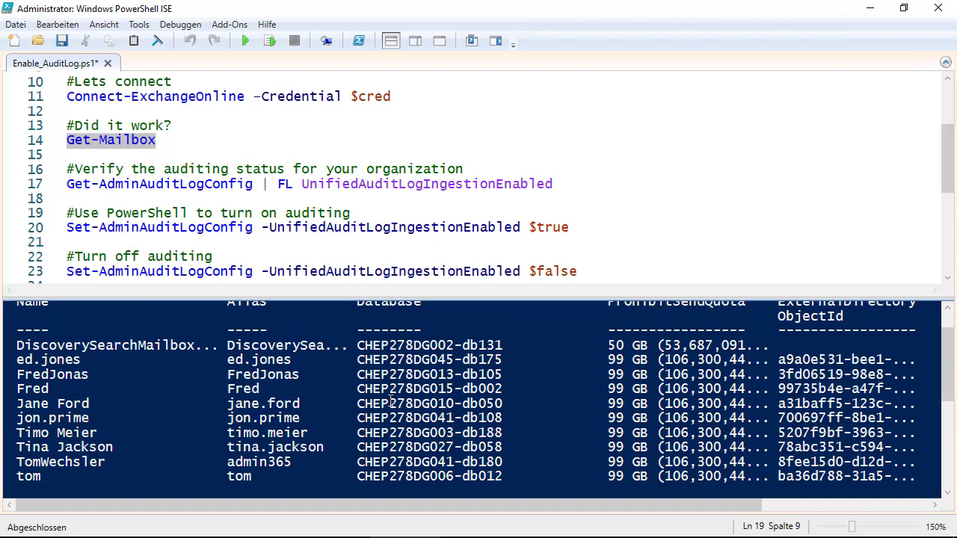
pyautogui.scroll(-1, 391, 401)
pyautogui.scroll(-2, 396, 160)
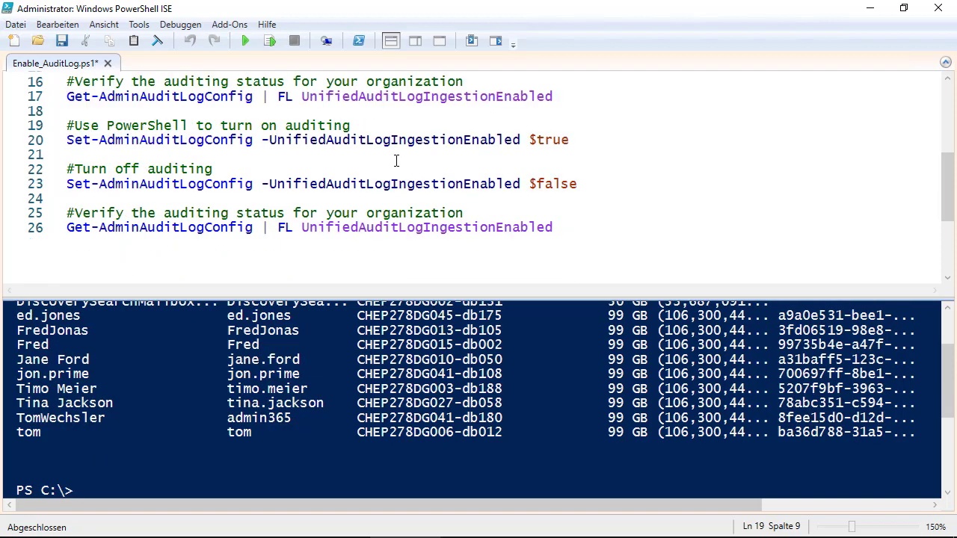
pyautogui.scroll(1, 396, 160)
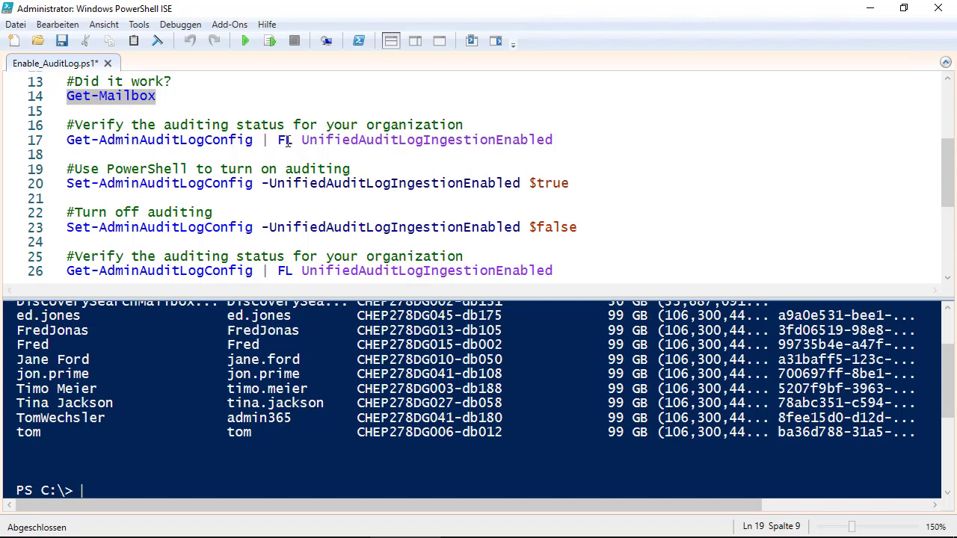
pyautogui.click(288, 140)
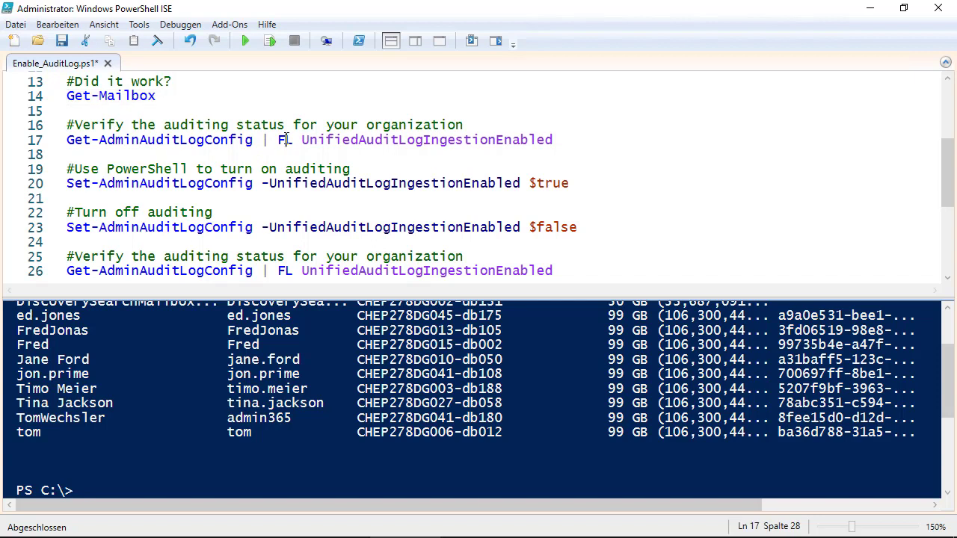
pyautogui.click(350, 141)
# Run the audit status checks on lines 17 and 26, showing UnifiedAuditLogIngestionEnabled : True
pyautogui.click(269, 40)
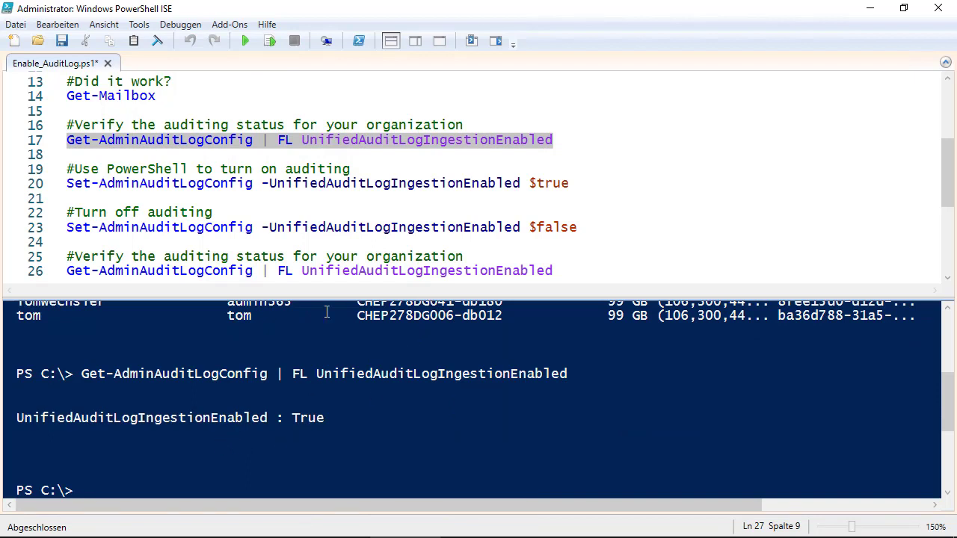
pyautogui.scroll(-1, 369, 162)
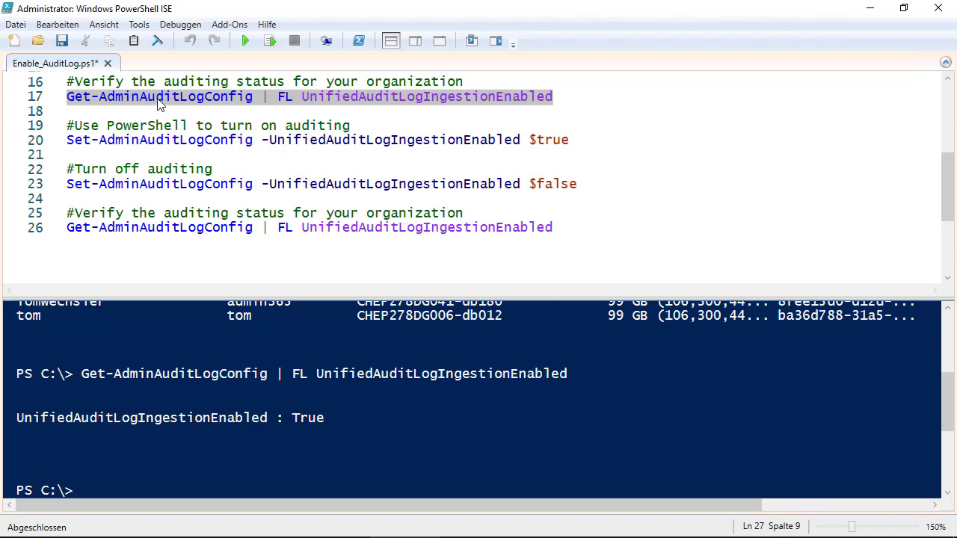
pyautogui.click(157, 97)
pyautogui.click(174, 226)
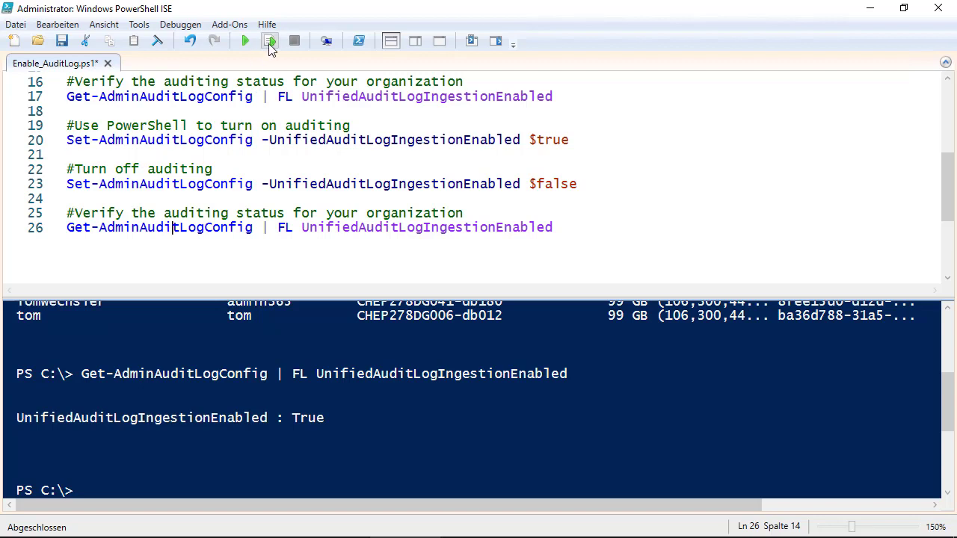
pyautogui.click(270, 41)
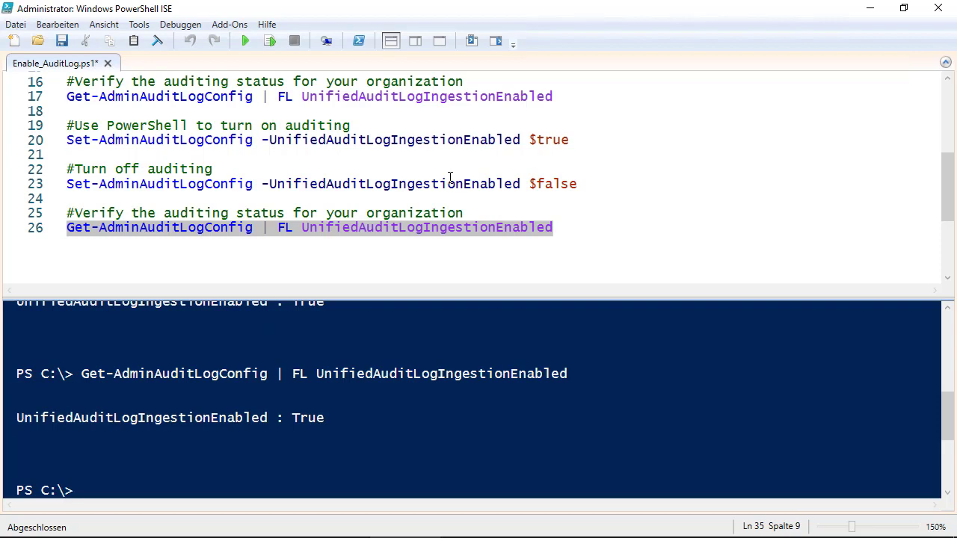
# Review line 23, which turns auditing off with $false, and return to the browser
pyautogui.click(386, 184)
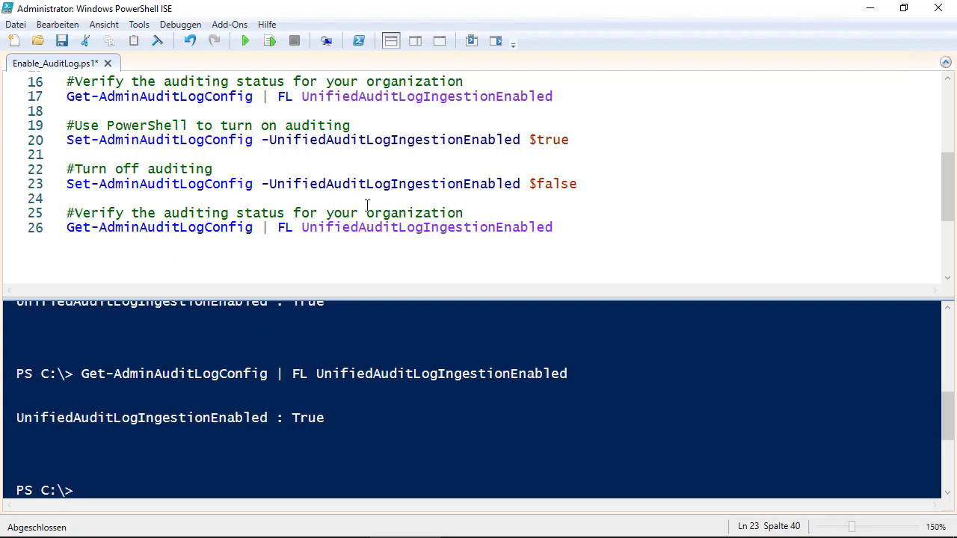
pyautogui.click(538, 184)
pyautogui.scroll(1, 579, 202)
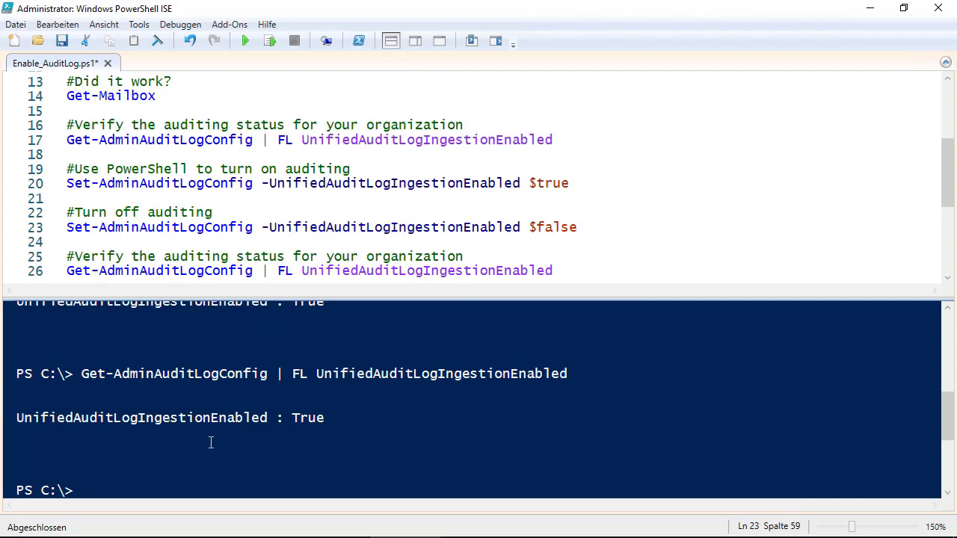
pyautogui.click(176, 523)
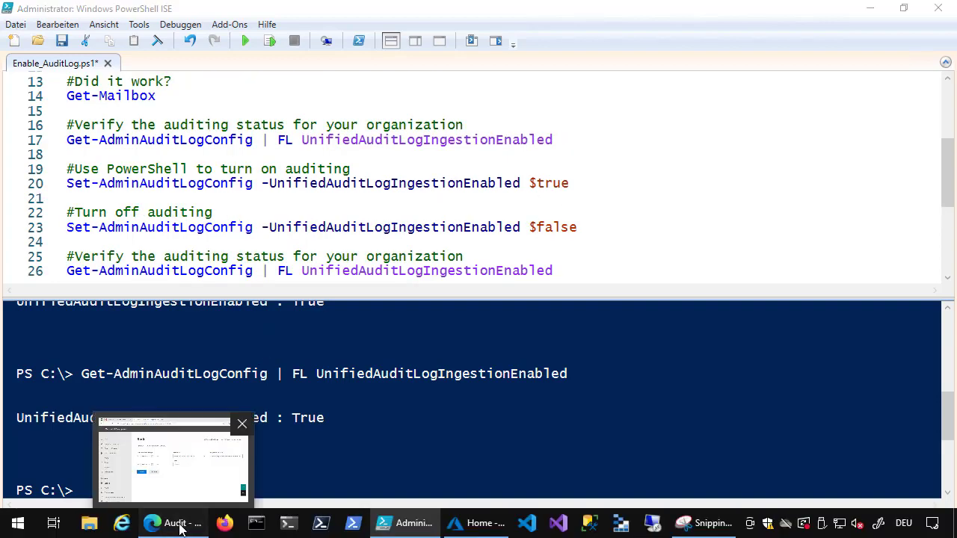
# Load the script author's GitHub profile page in a new browser tab
pyautogui.click(404, 13)
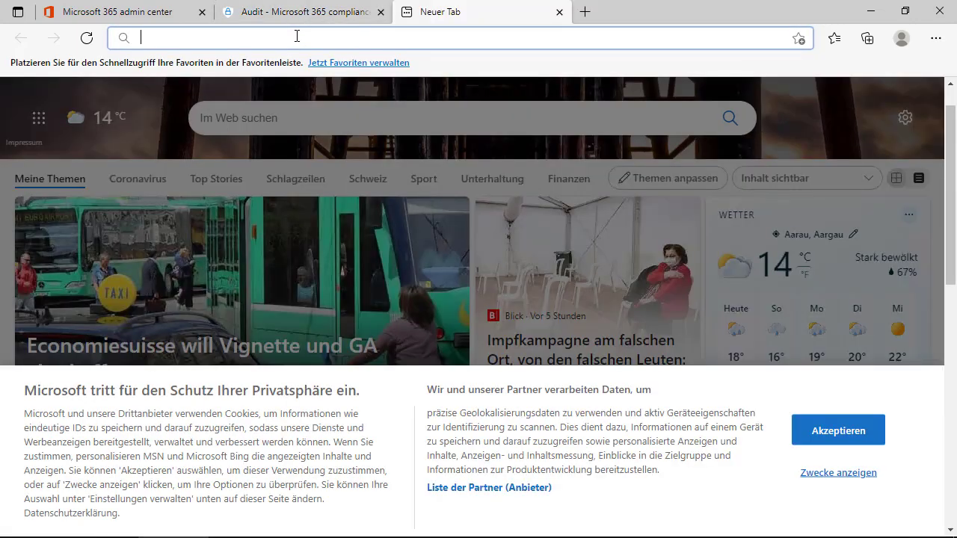
pyautogui.write('githuv')
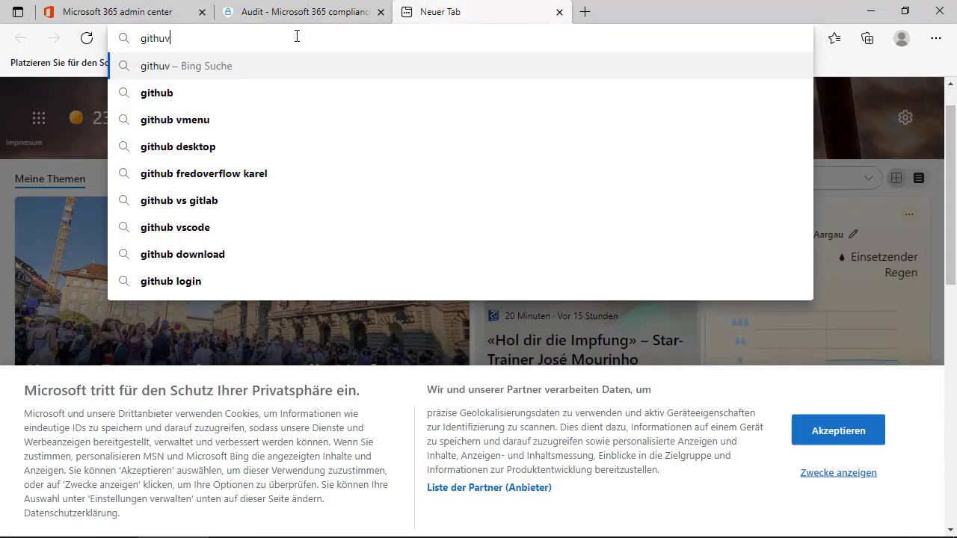
pyautogui.press('BackSpace')
pyautogui.write('b.com')
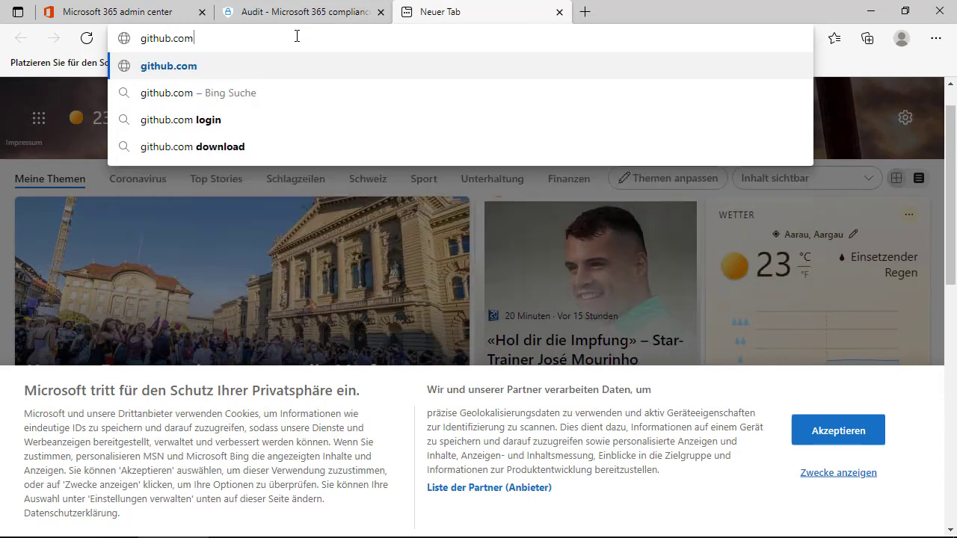
pyautogui.write('/tomwe')
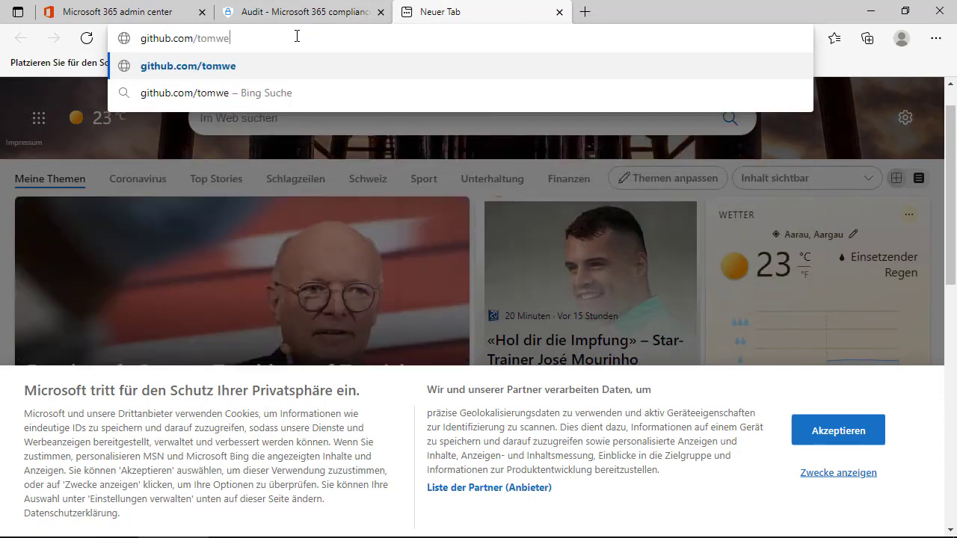
pyautogui.write('chsler')
pyautogui.press('Return')
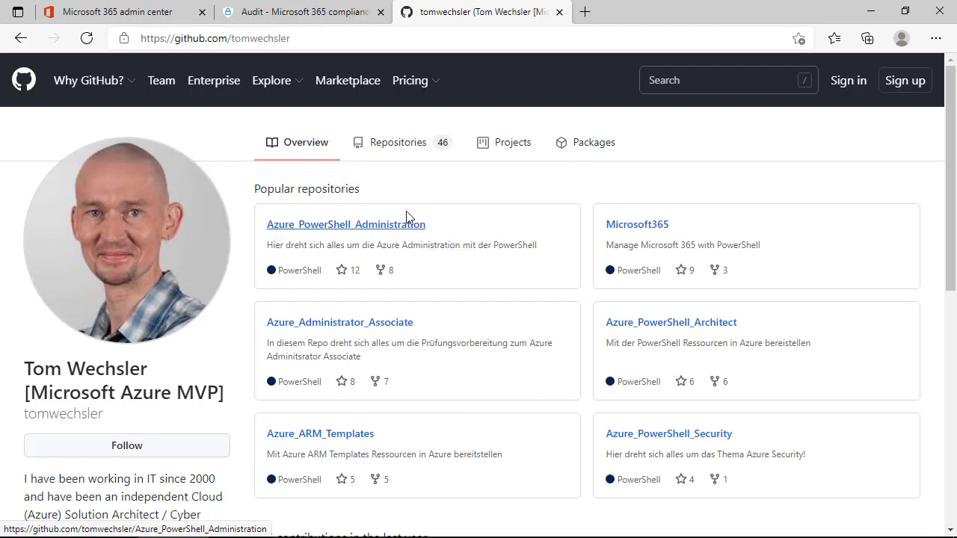
# Locate Enable_AuditLog.ps1 in the Microsoft365 repository, then close the GitHub tab
pyautogui.click(646, 229)
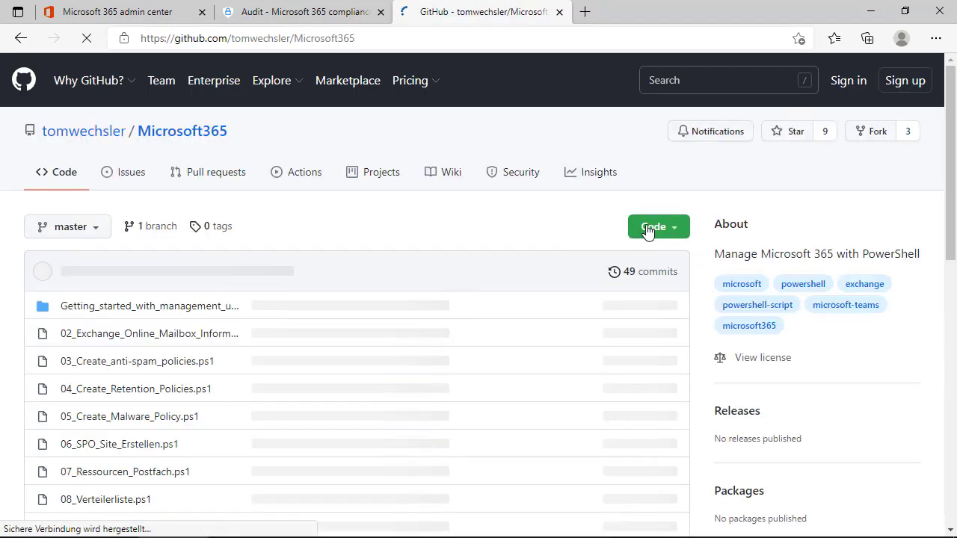
pyautogui.scroll(-2, 186, 325)
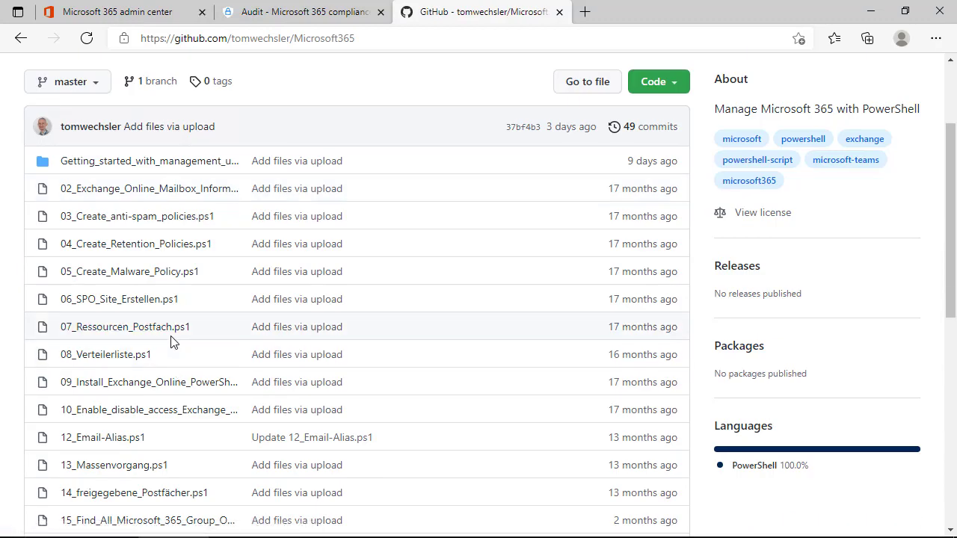
pyautogui.scroll(-1, 170, 342)
pyautogui.scroll(-2, 171, 342)
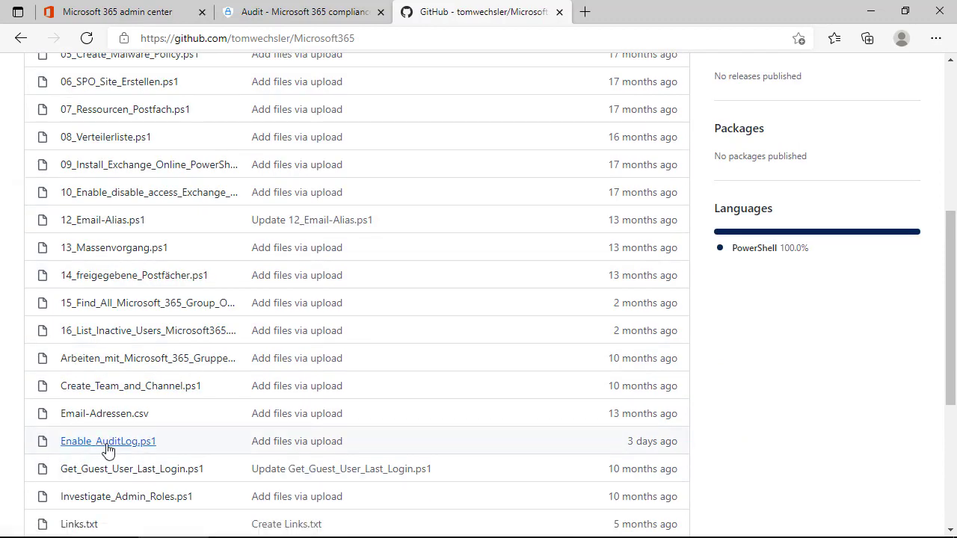
pyautogui.click(559, 12)
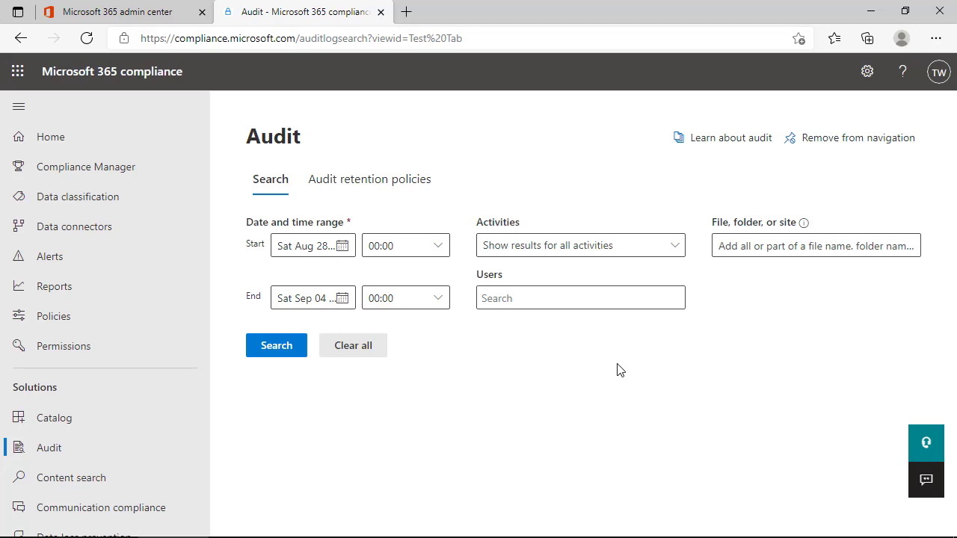
# Open the Activities list and tick the 'View signaled by client' activity
pyautogui.click(541, 254)
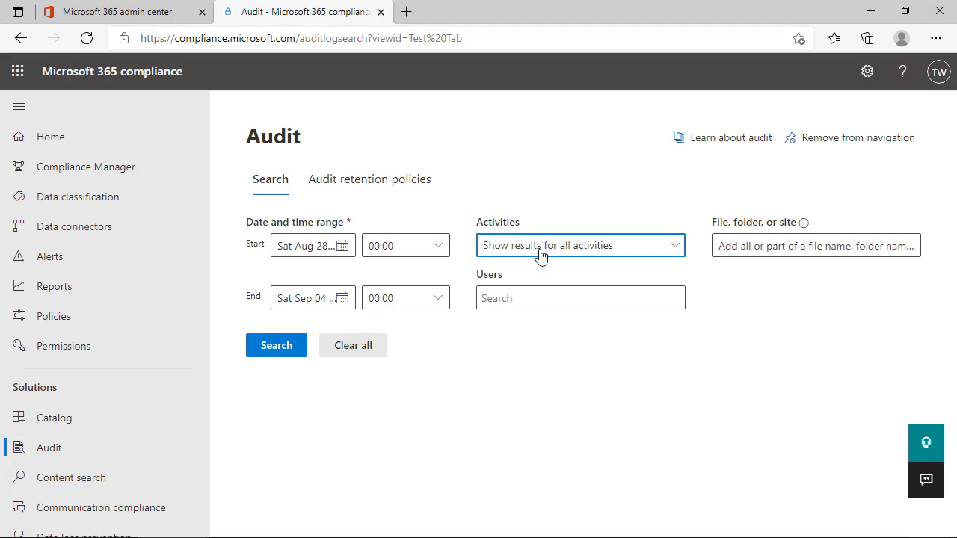
pyautogui.click(540, 252)
pyautogui.press('Escape')
pyautogui.click(532, 254)
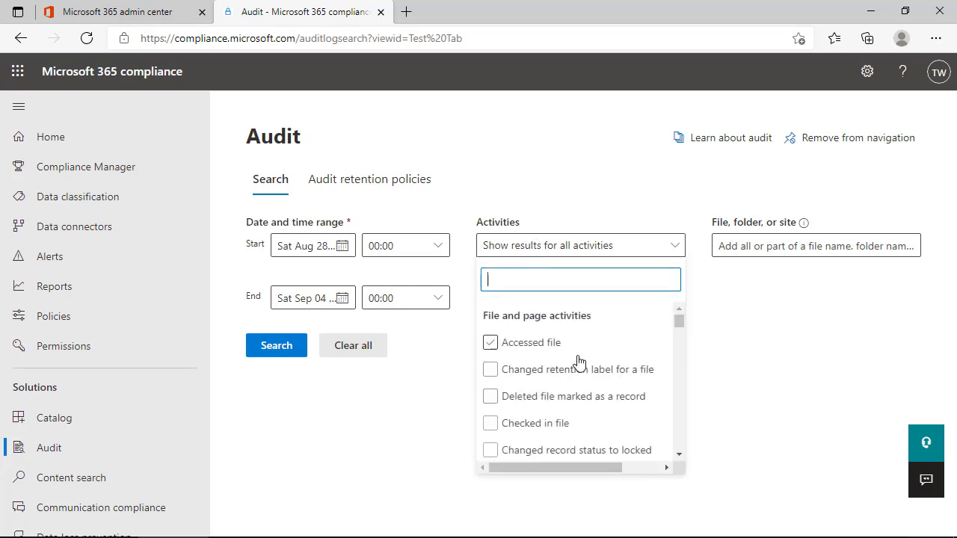
pyautogui.scroll(-10, 577, 362)
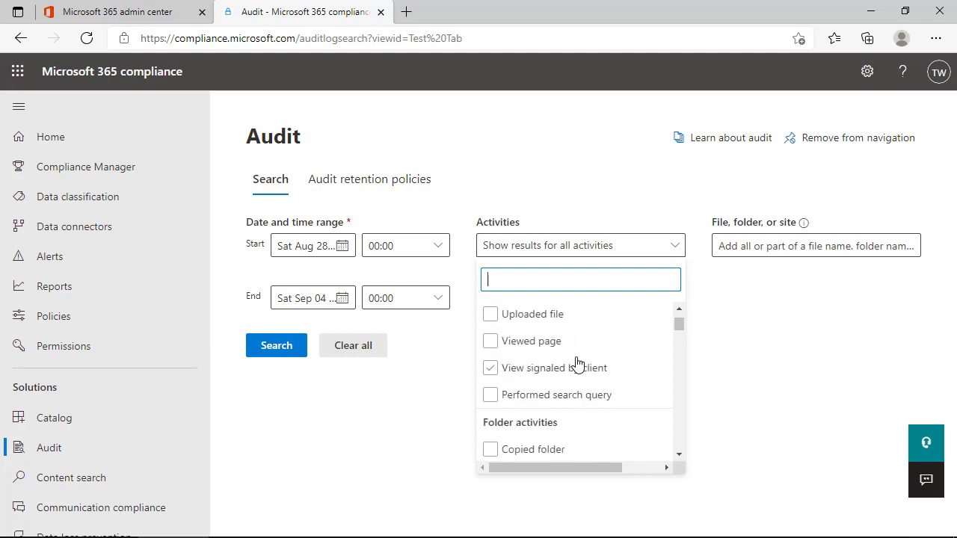
pyautogui.click(663, 350)
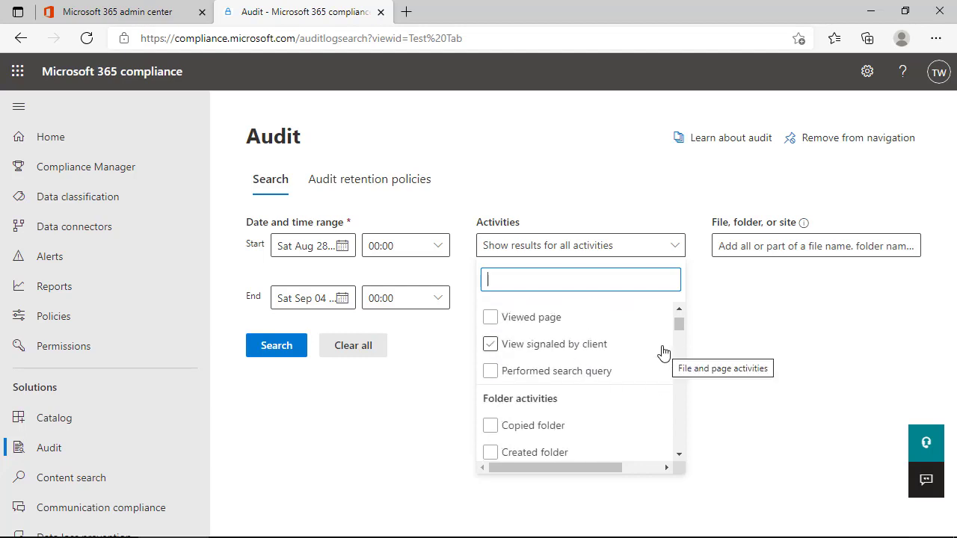
pyautogui.moveTo(680, 326); pyautogui.dragTo(681, 321)
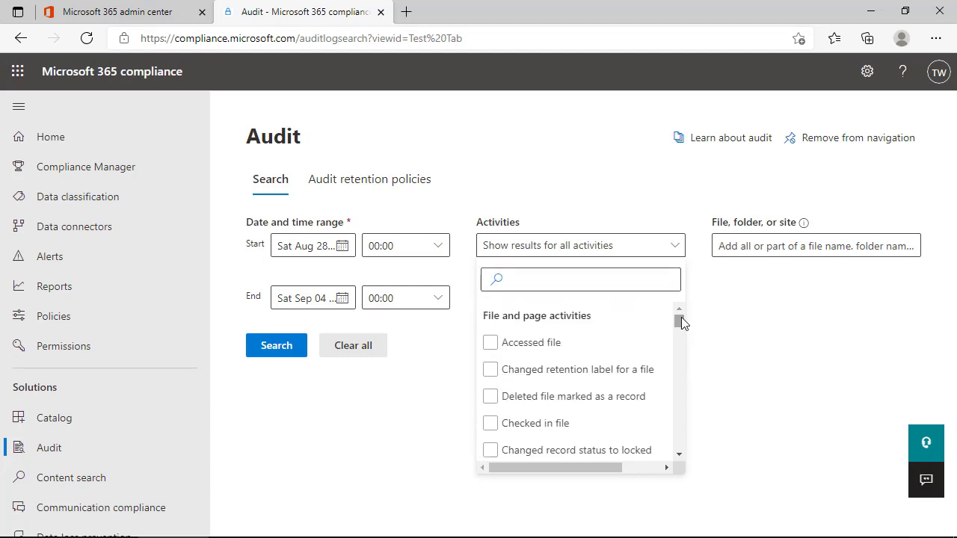
# Search activities for 'pass' and tick Reset user password and Changed user password
pyautogui.click(532, 274)
pyautogui.write('pass')
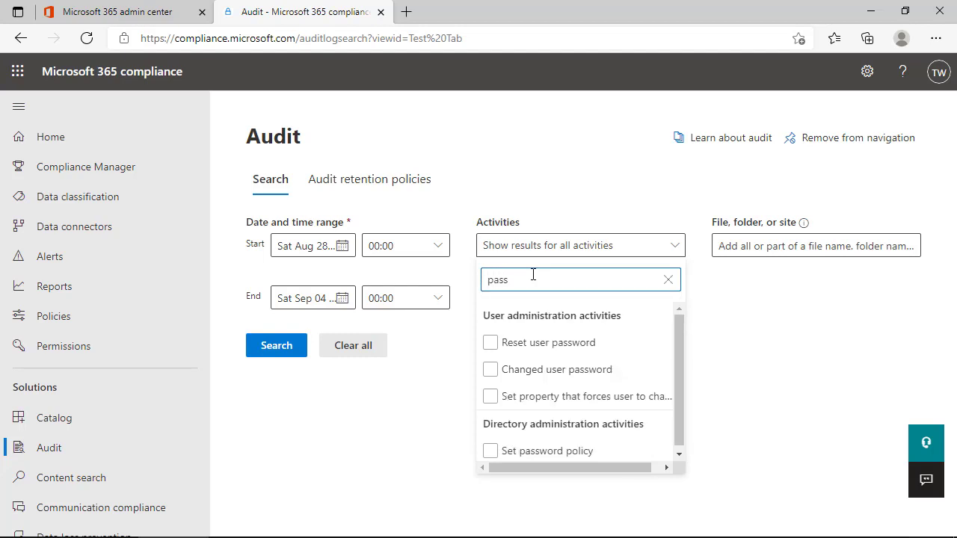
pyautogui.click(527, 345)
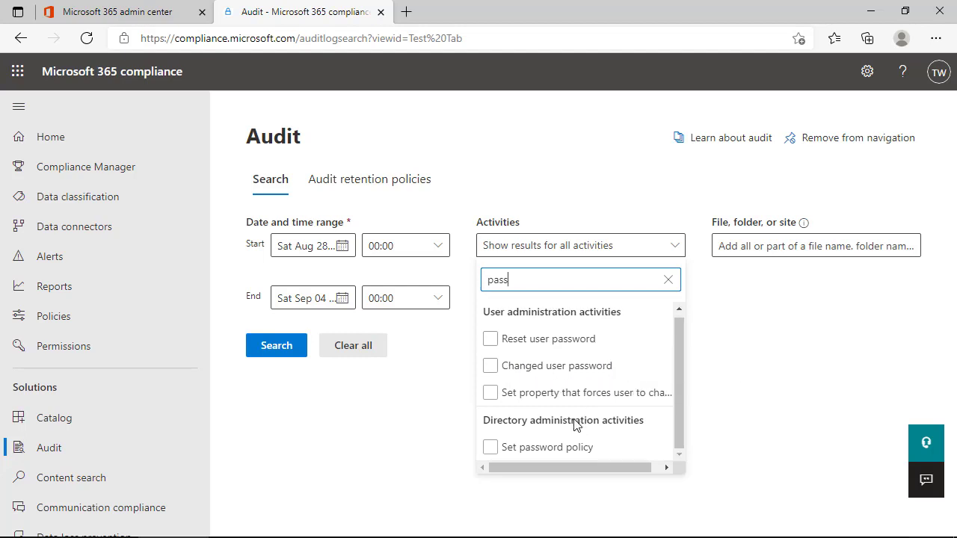
pyautogui.click(582, 376)
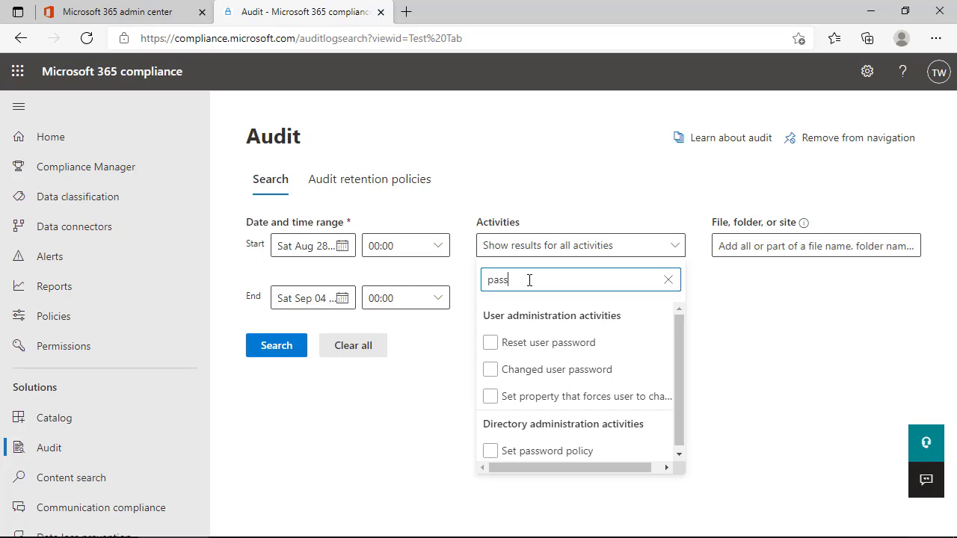
# Filter activities by 'admin', then clear that filter and close the activities list
pyautogui.press('BackSpace')
pyautogui.press('BackSpace')
pyautogui.press('BackSpace')
pyautogui.press('BackSpace')
pyautogui.write('admin')
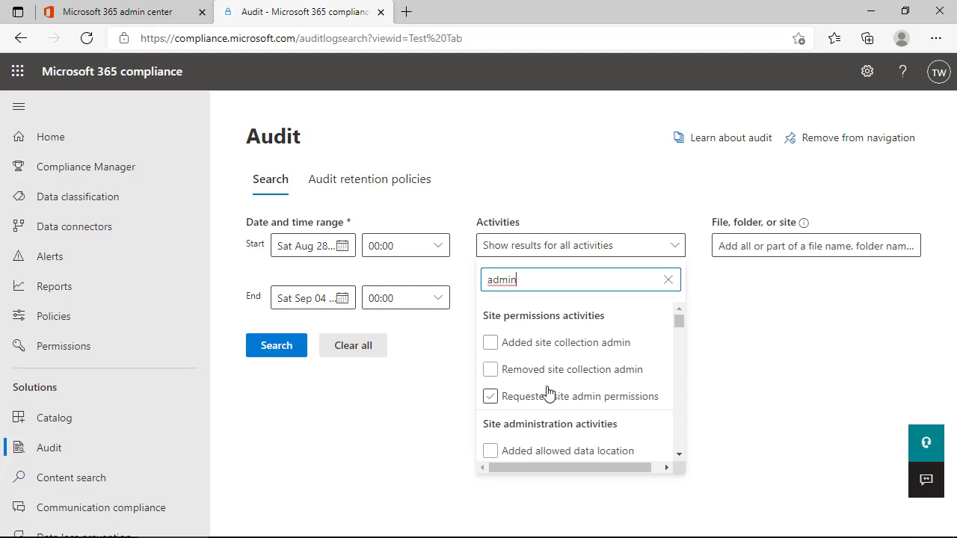
pyautogui.scroll(-1, 586, 378)
pyautogui.scroll(-1, 586, 378)
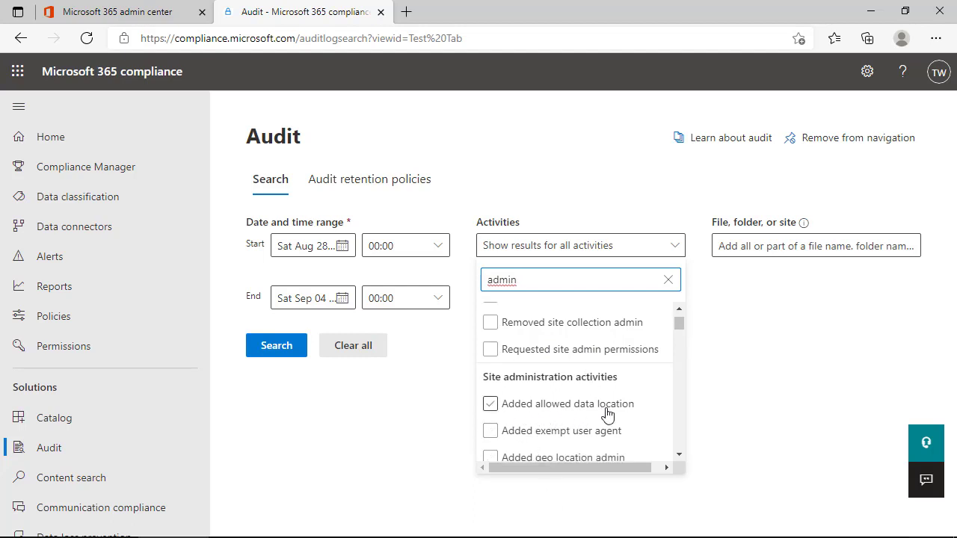
pyautogui.scroll(-1, 606, 414)
pyautogui.scroll(3, 607, 412)
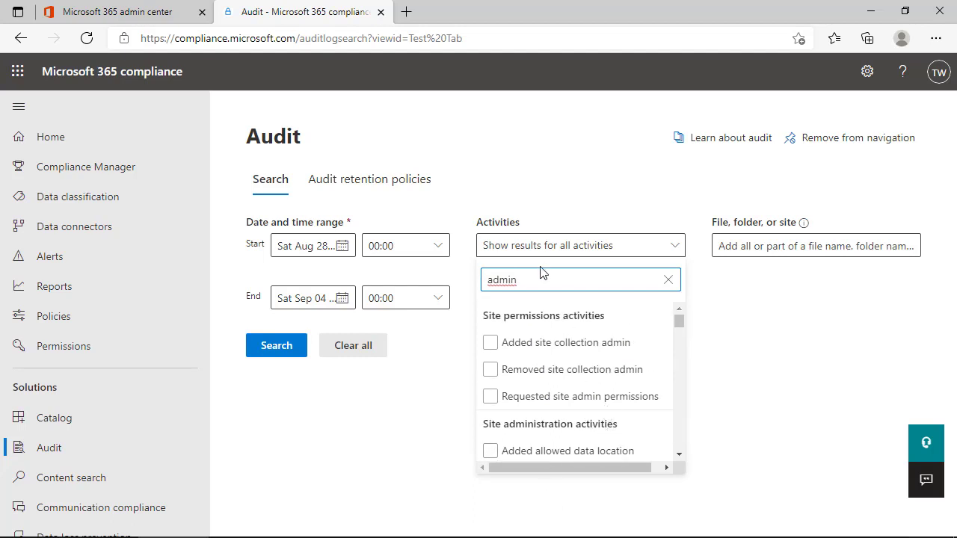
pyautogui.click(668, 279)
pyautogui.click(438, 384)
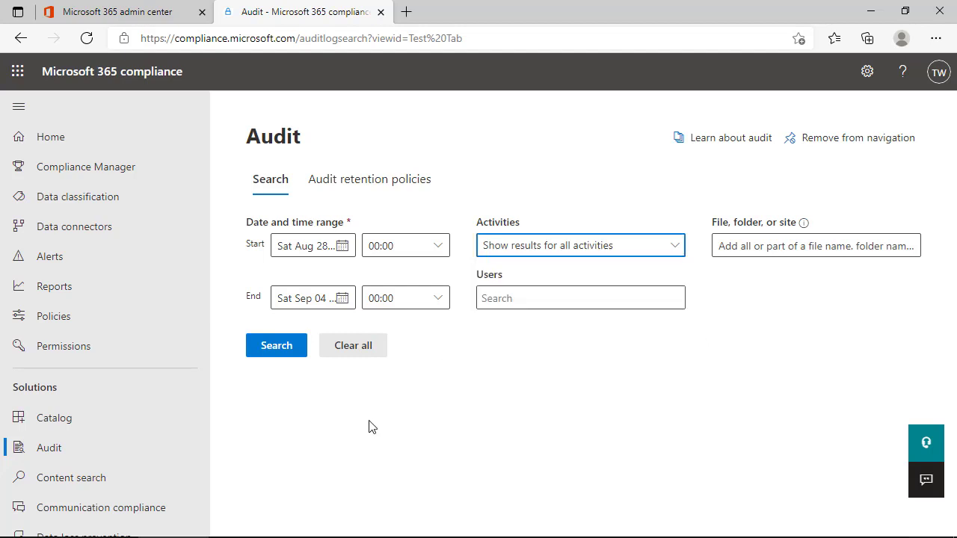
# Run the audit search and scroll through the 450 results for Aug 28 – Sep 4, 2021
pyautogui.click(283, 347)
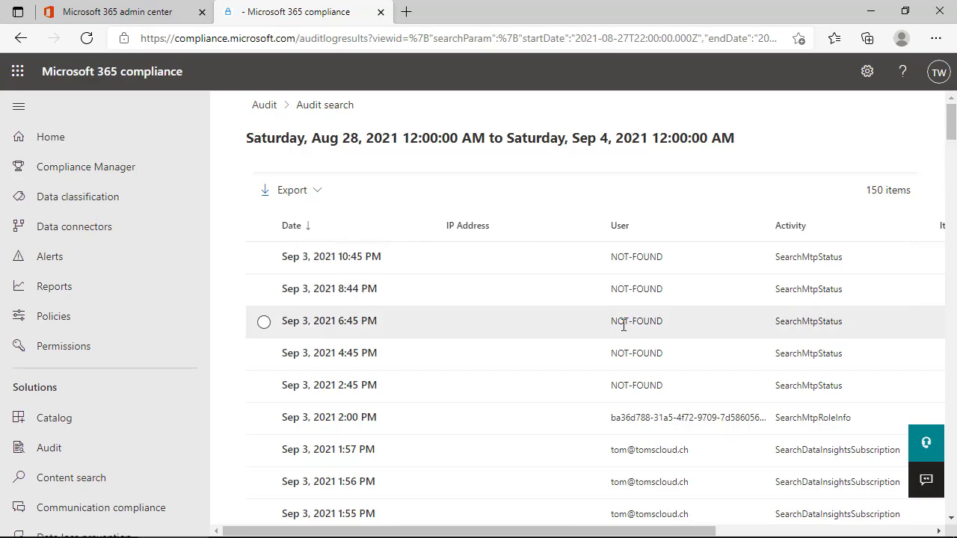
pyautogui.scroll(-5, 623, 319)
pyautogui.scroll(-8, 623, 320)
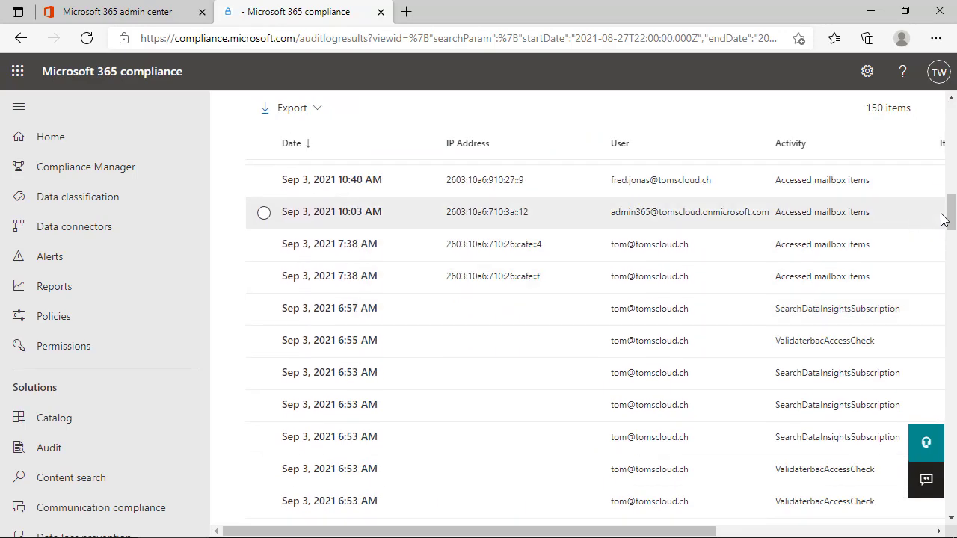
pyautogui.moveTo(953, 217); pyautogui.dragTo(949, 465)
pyautogui.scroll(-5, 460, 340)
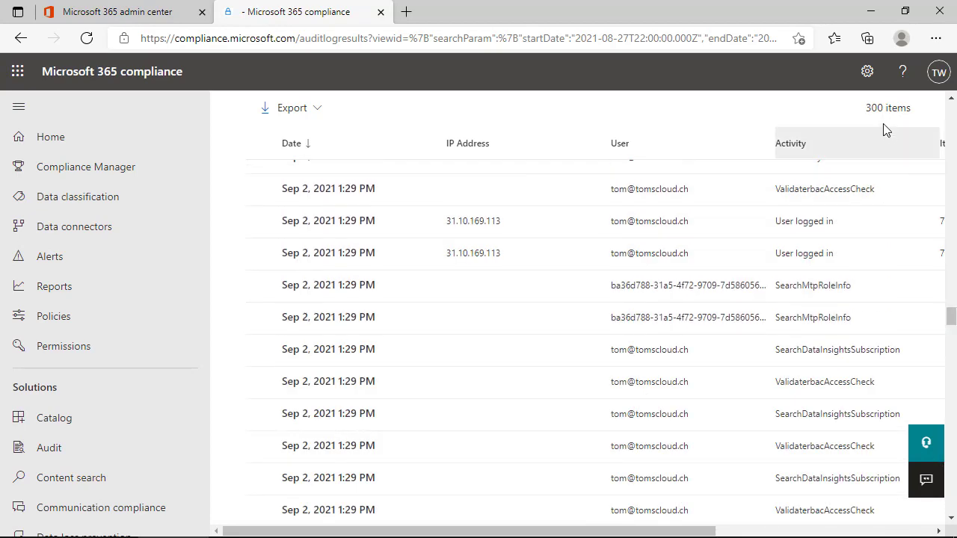
pyautogui.scroll(-15, 550, 320)
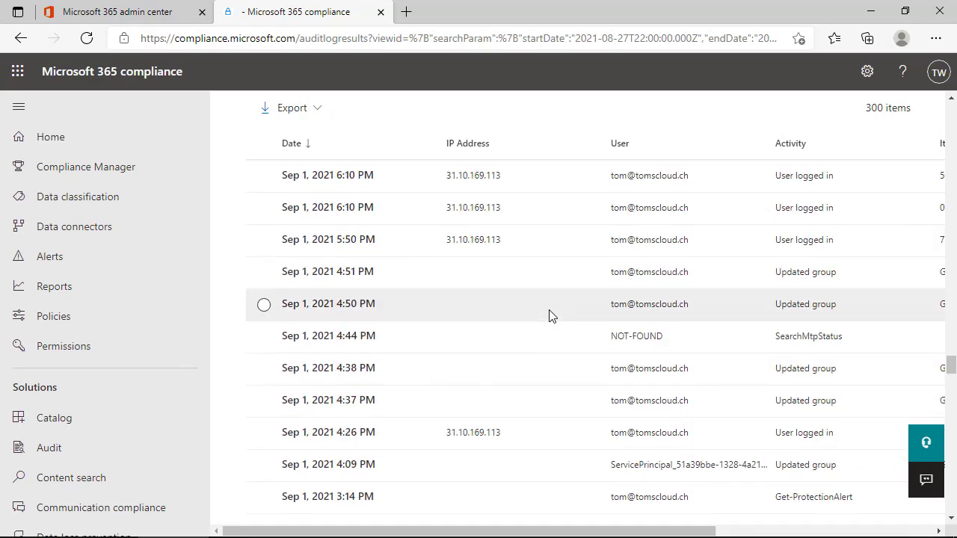
pyautogui.scroll(-15, 549, 314)
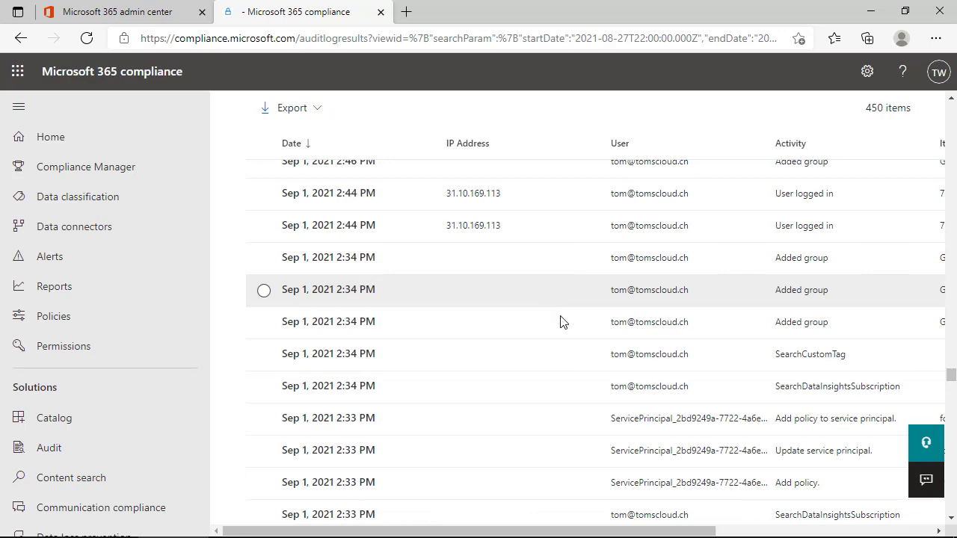
pyautogui.scroll(2, 953, 334)
pyautogui.scroll(10, 953, 334)
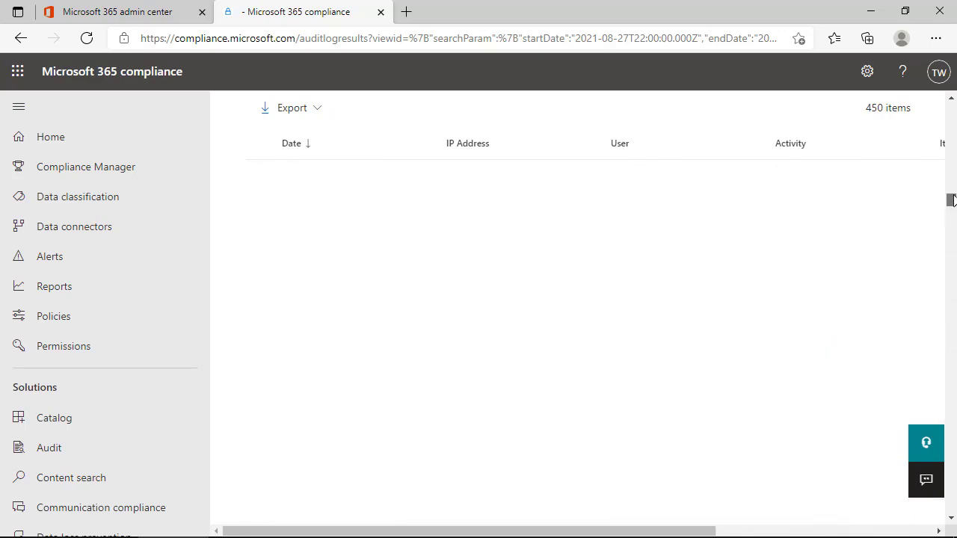
pyautogui.scroll(5, 649, 276)
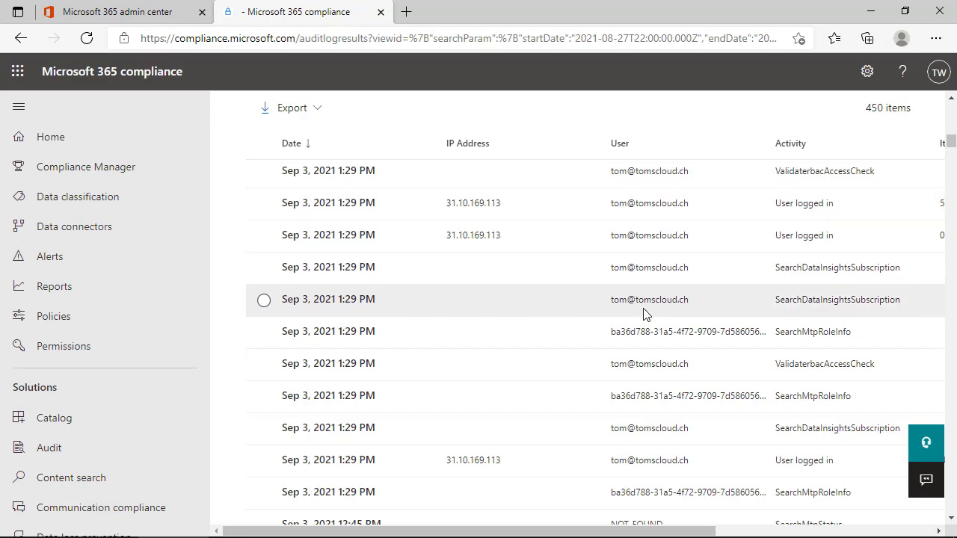
pyautogui.scroll(-1, 645, 313)
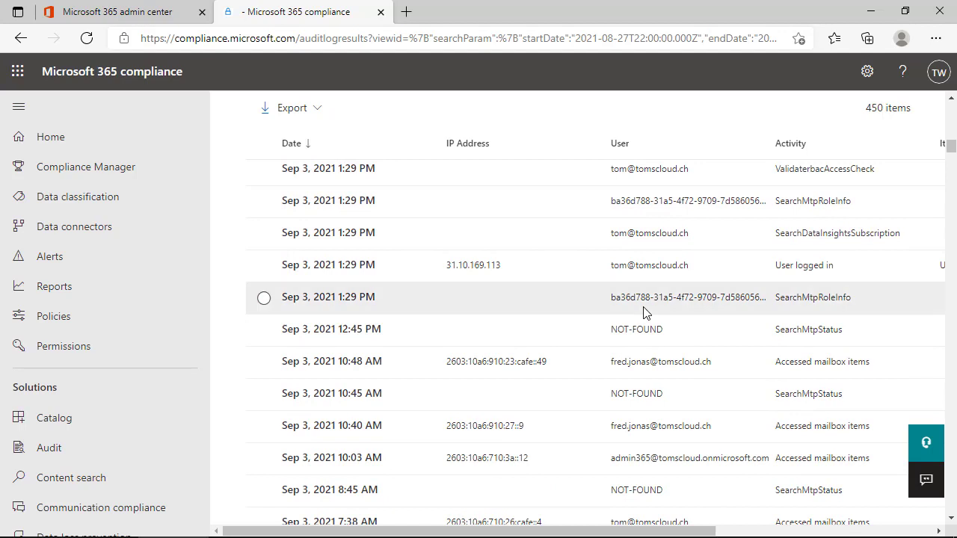
pyautogui.scroll(-2, 645, 314)
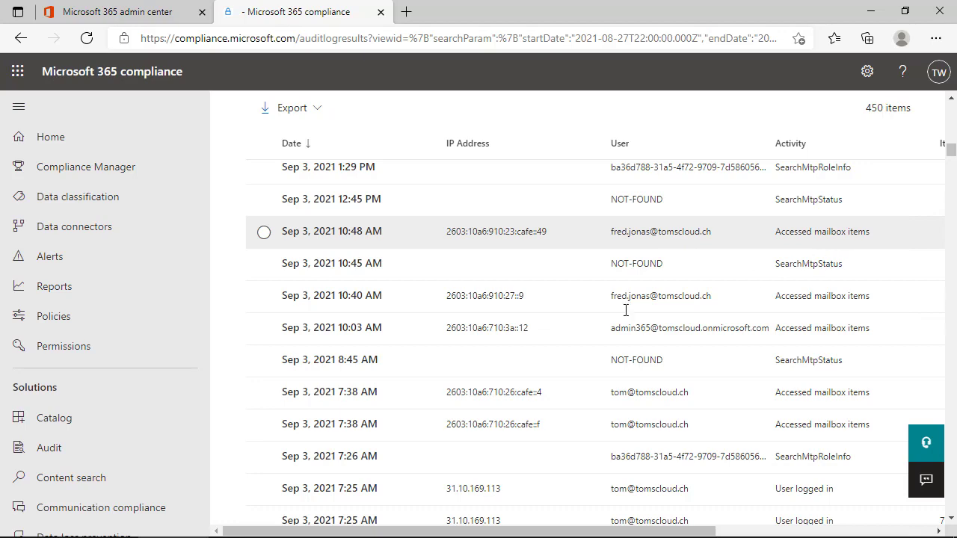
pyautogui.scroll(5, 432, 338)
pyautogui.scroll(5, 434, 338)
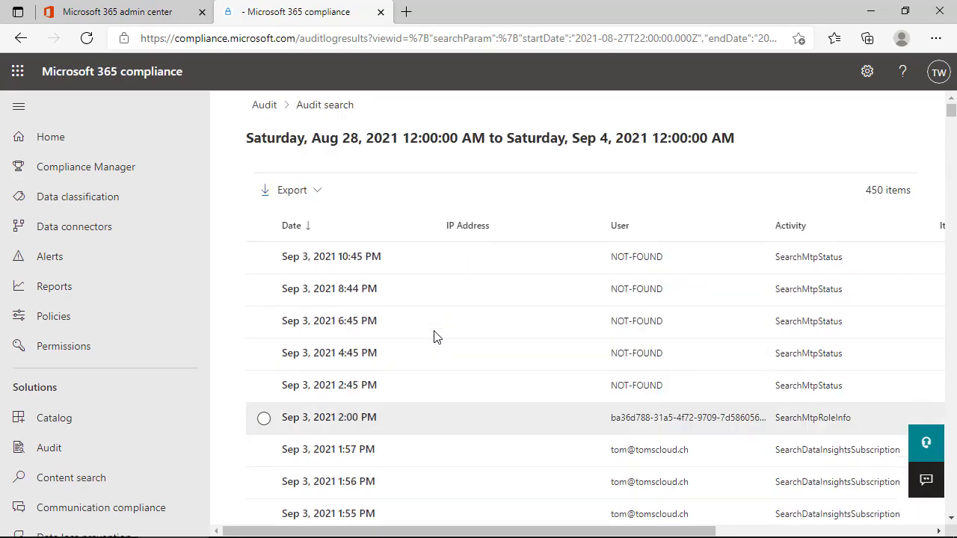
# Return to the Audit search form, check its File/folder/site and Users filters, then view Audit retention policies
pyautogui.click(265, 105)
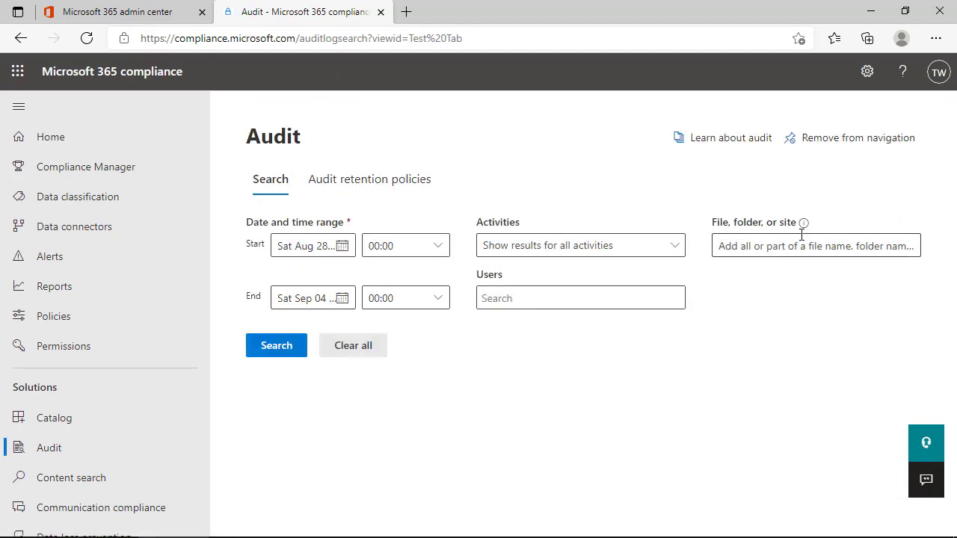
pyautogui.click(779, 247)
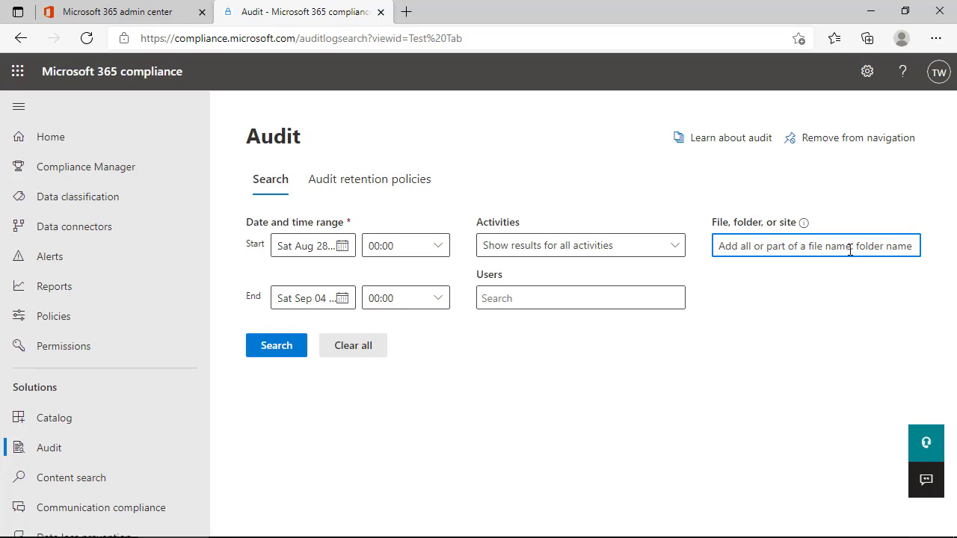
pyautogui.click(526, 304)
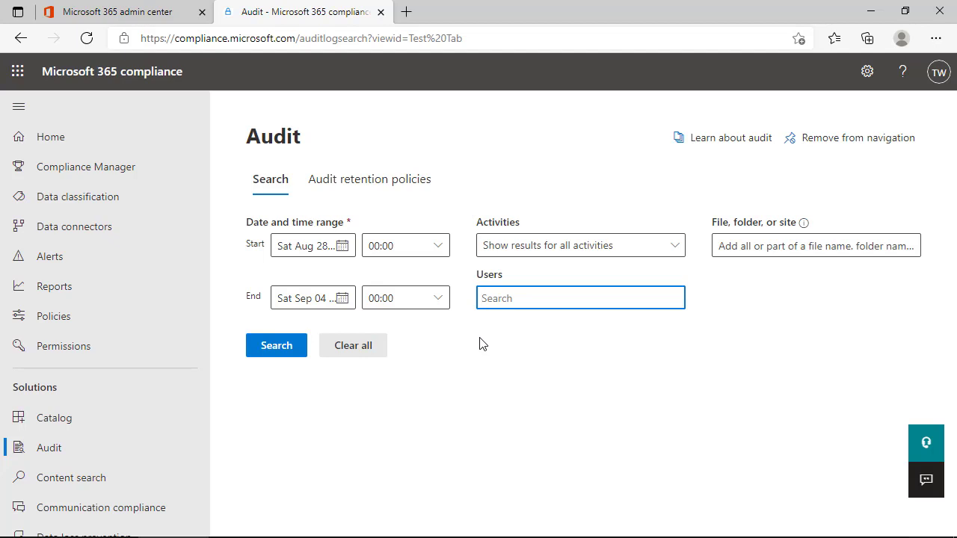
pyautogui.click(347, 192)
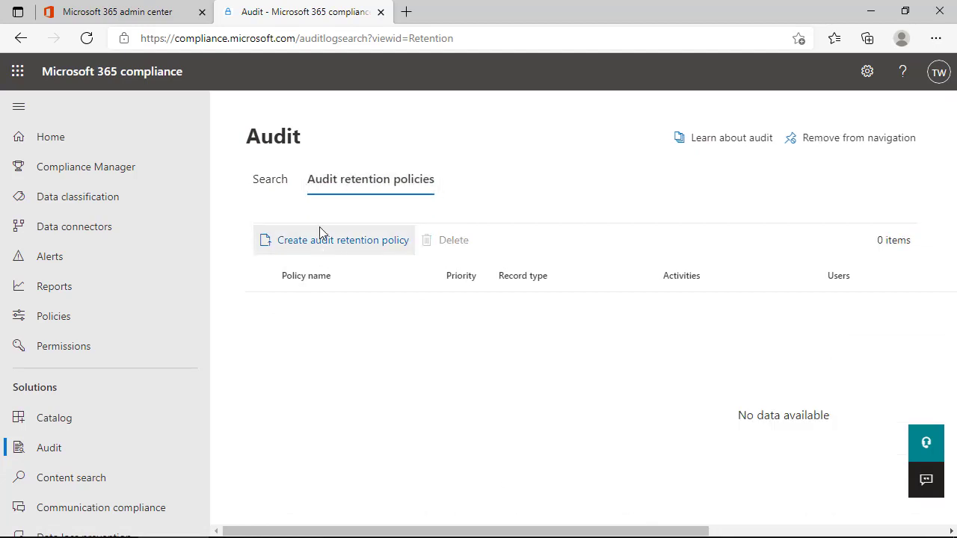
pyautogui.click(317, 248)
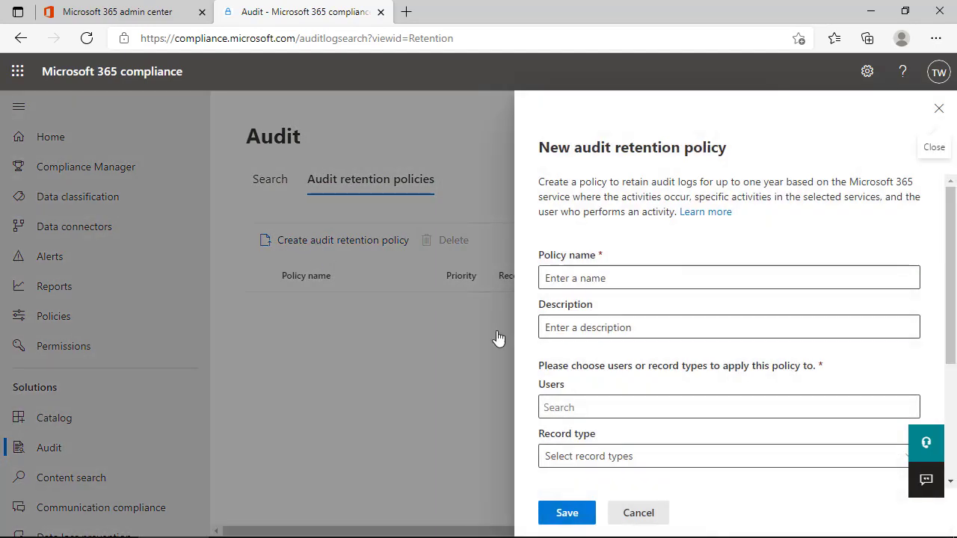
pyautogui.scroll(-3, 604, 268)
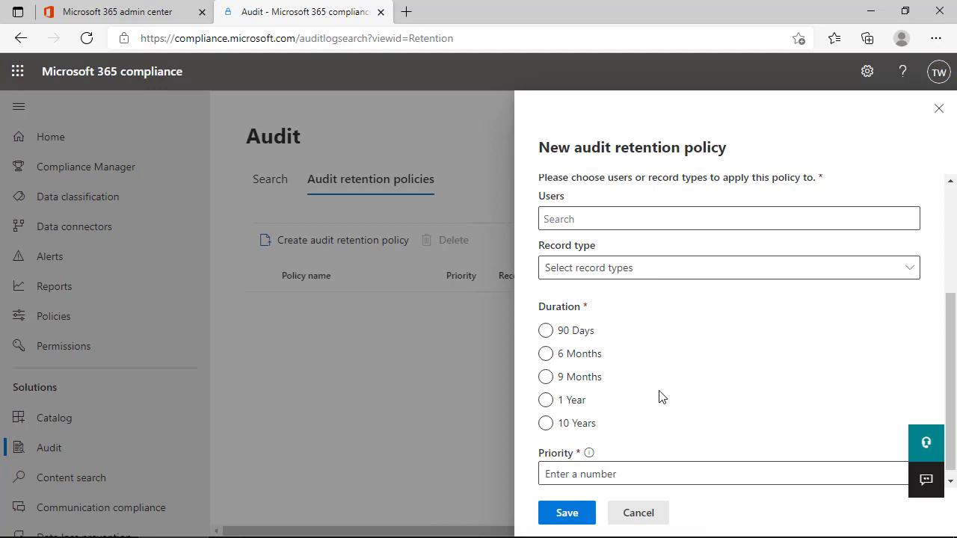
pyautogui.click(938, 109)
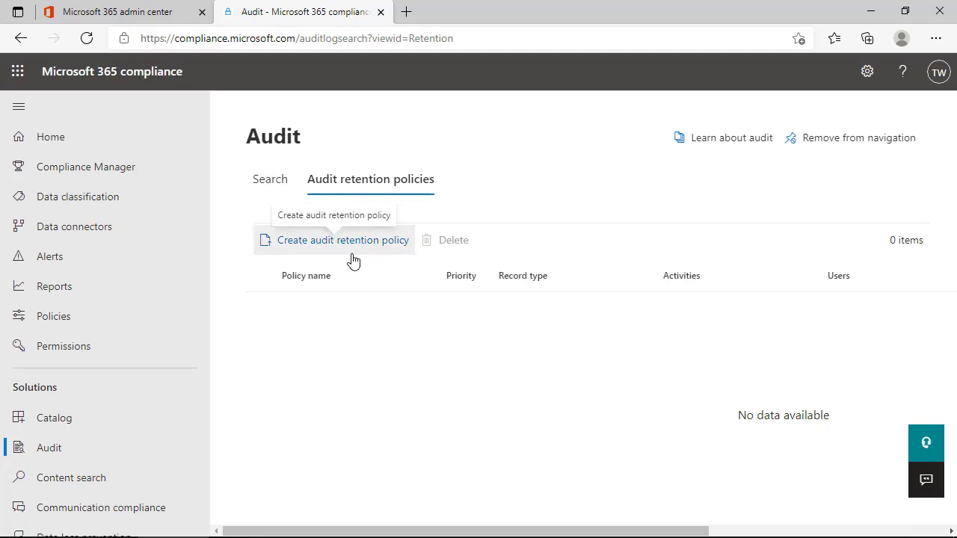
pyautogui.click(268, 183)
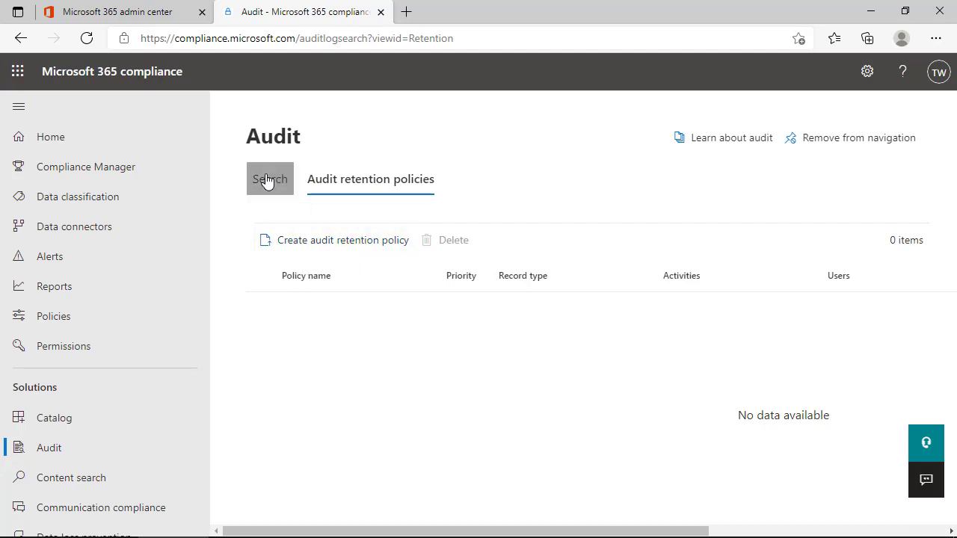